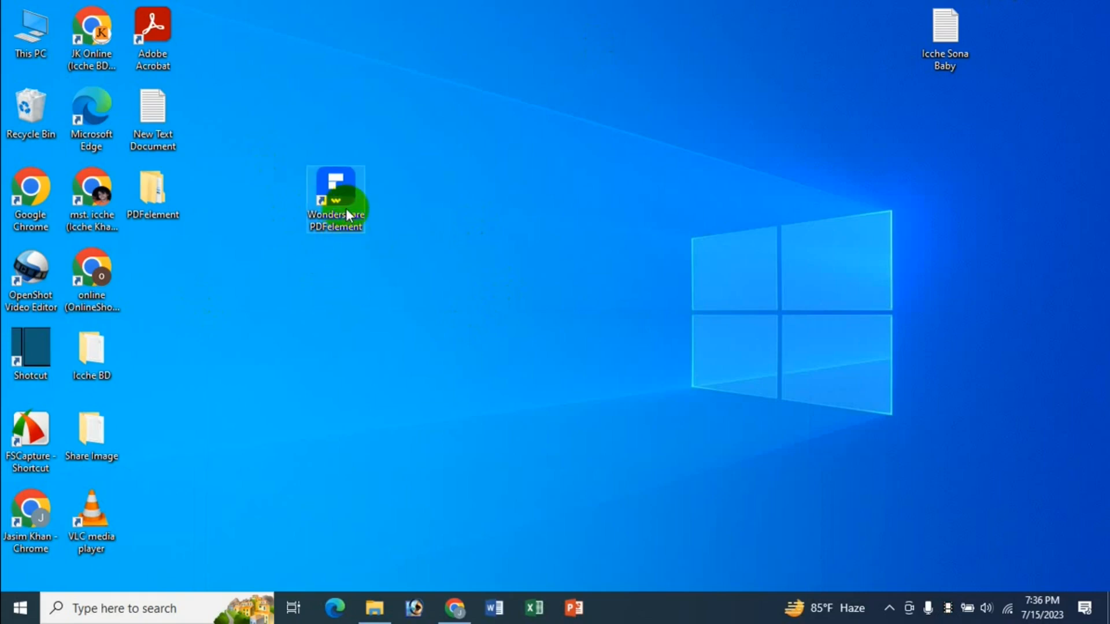
Step: Launch Wondershare PDFelement and check the membership details of the signed-in account
double_click(346, 211)
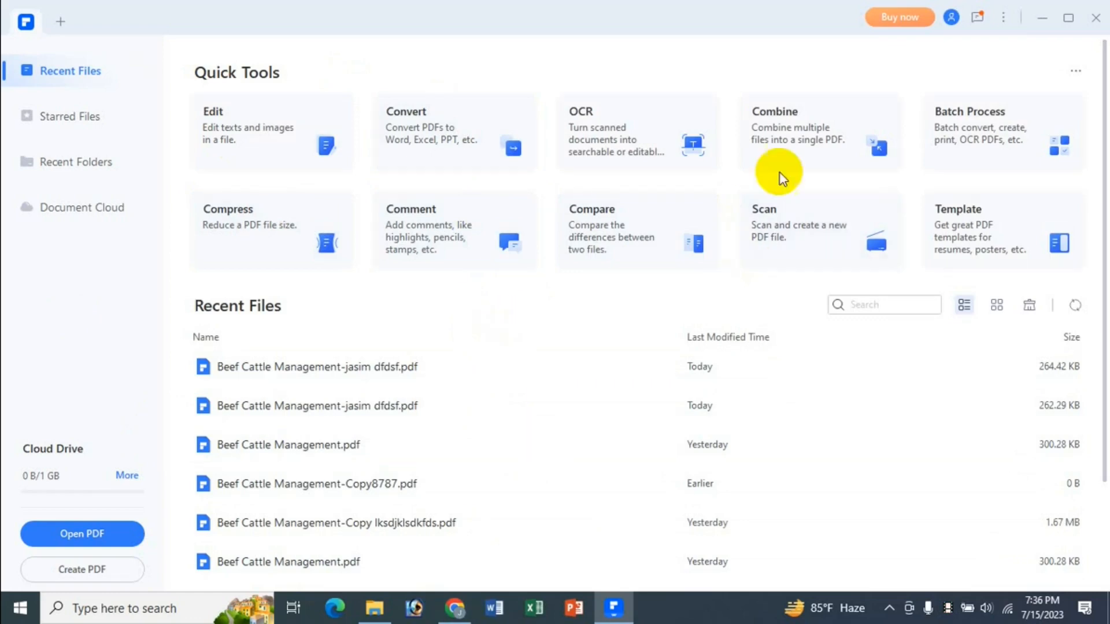
click(950, 18)
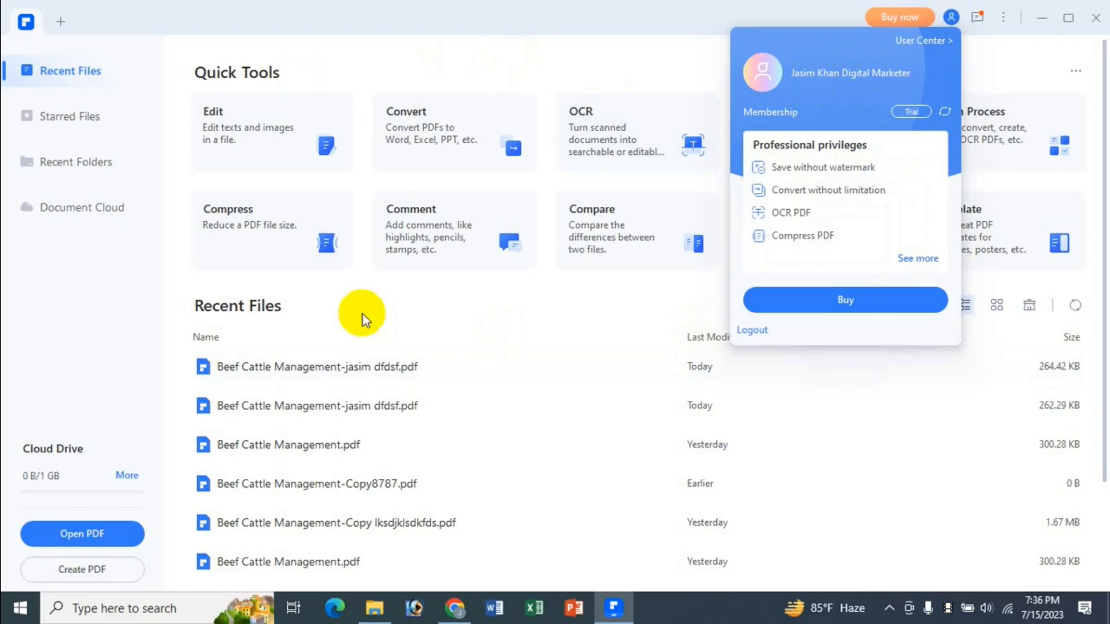
click(544, 77)
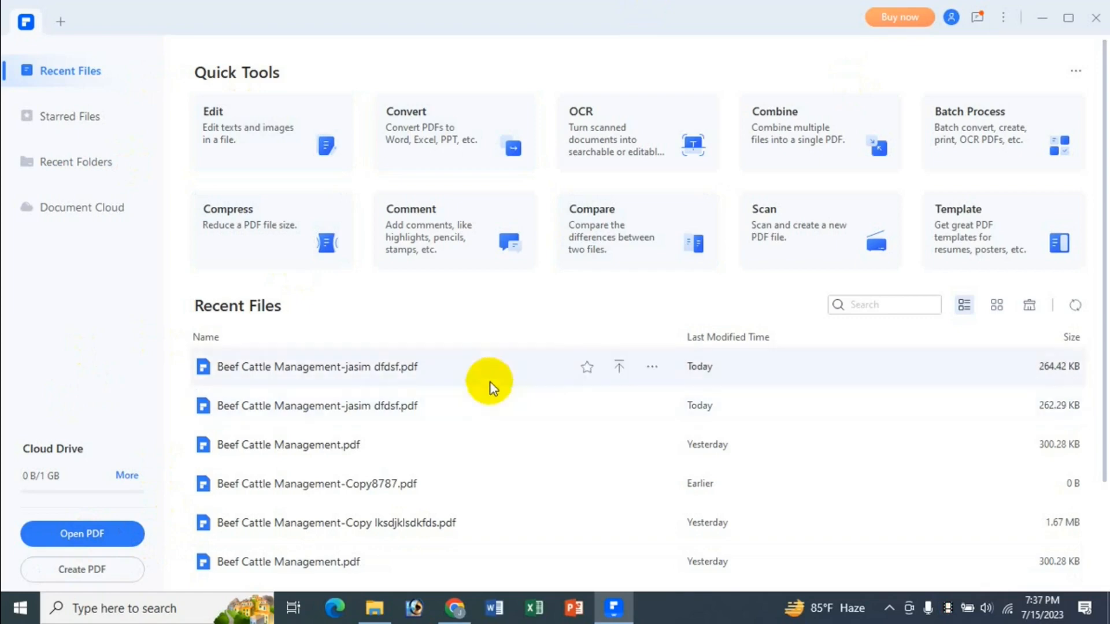
Step: Open the Beef Cattle Management PDF from the Page Number PDF folder inside Documents > PDF Tutorial Bangla
click(73, 537)
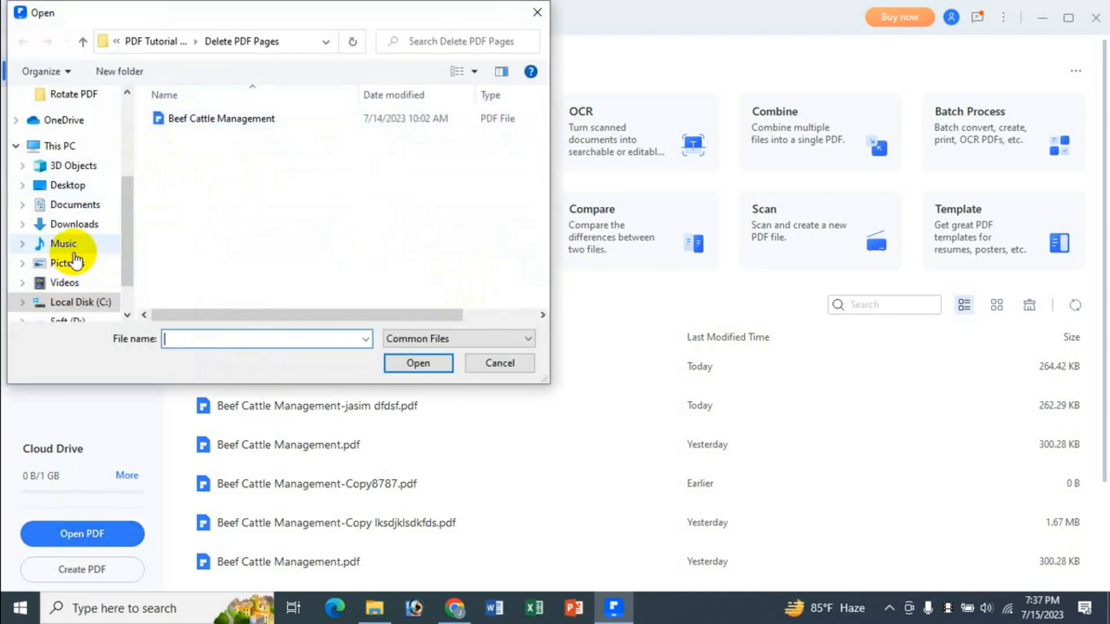
click(75, 205)
drag(545, 143, 545, 314)
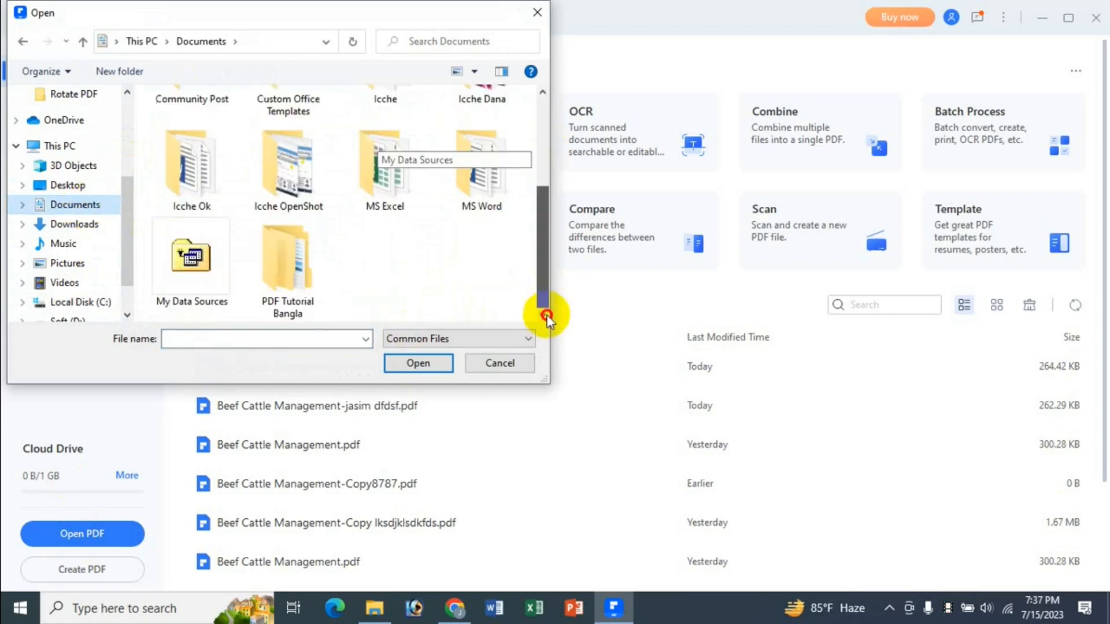
double_click(308, 280)
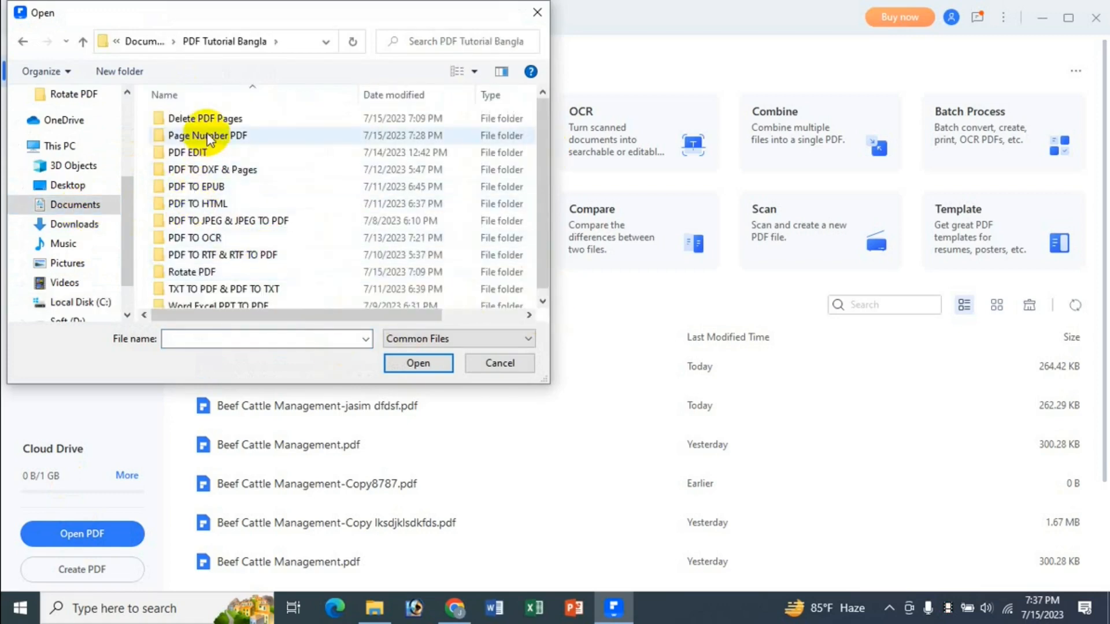
click(208, 139)
double_click(208, 138)
click(216, 126)
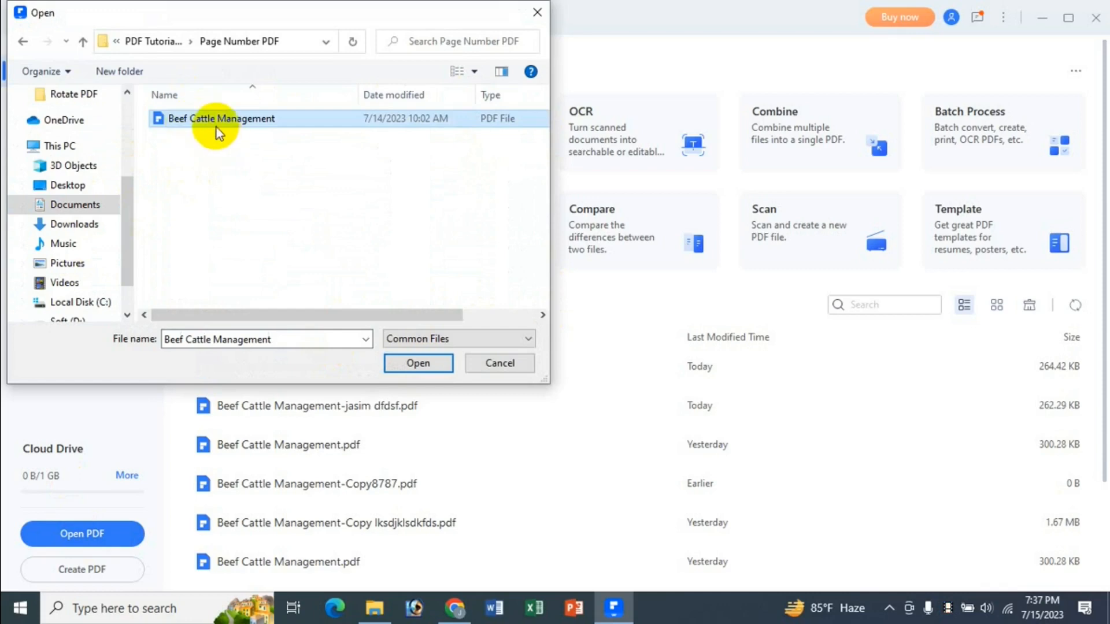
click(418, 363)
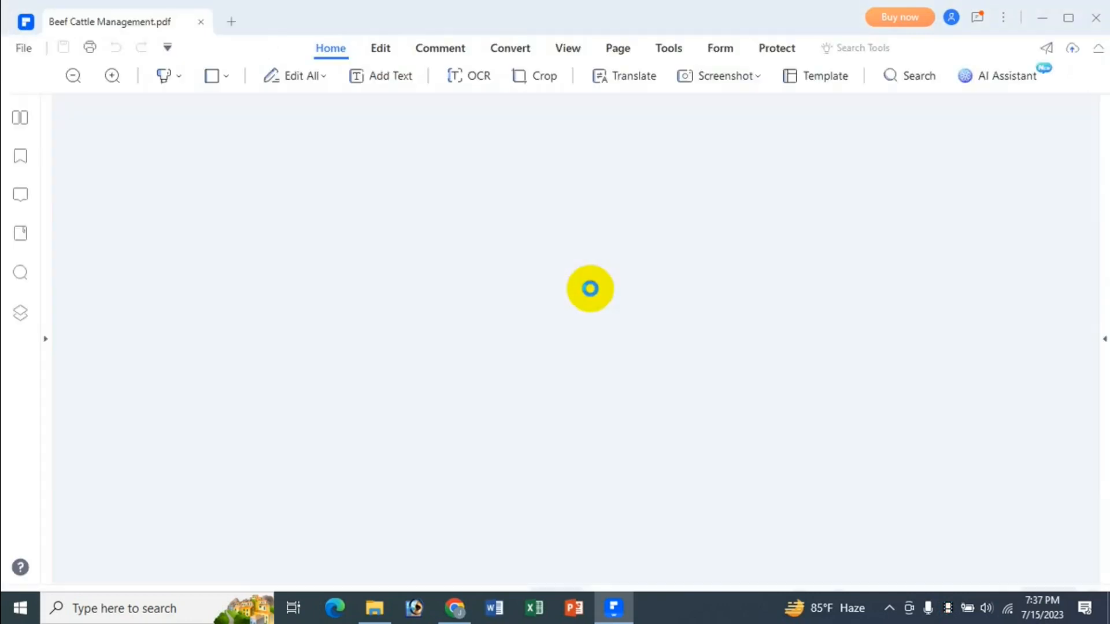
Step: Look through the first pages of the Beef Cattle Management document and return to its cover
scroll(793, 385, down, 6)
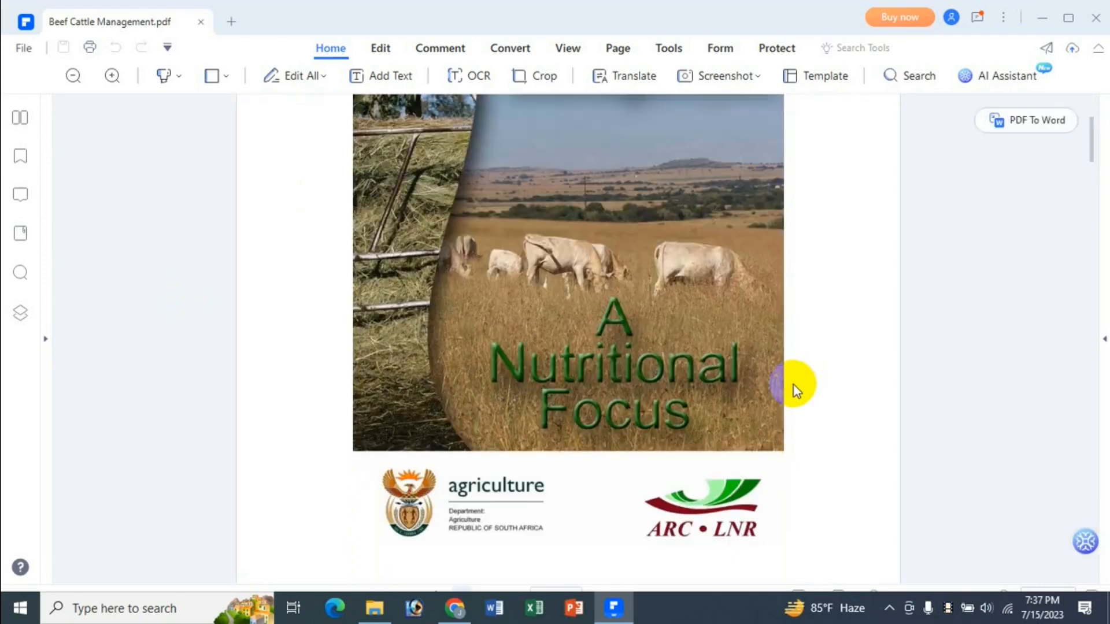
scroll(793, 385, down, 1)
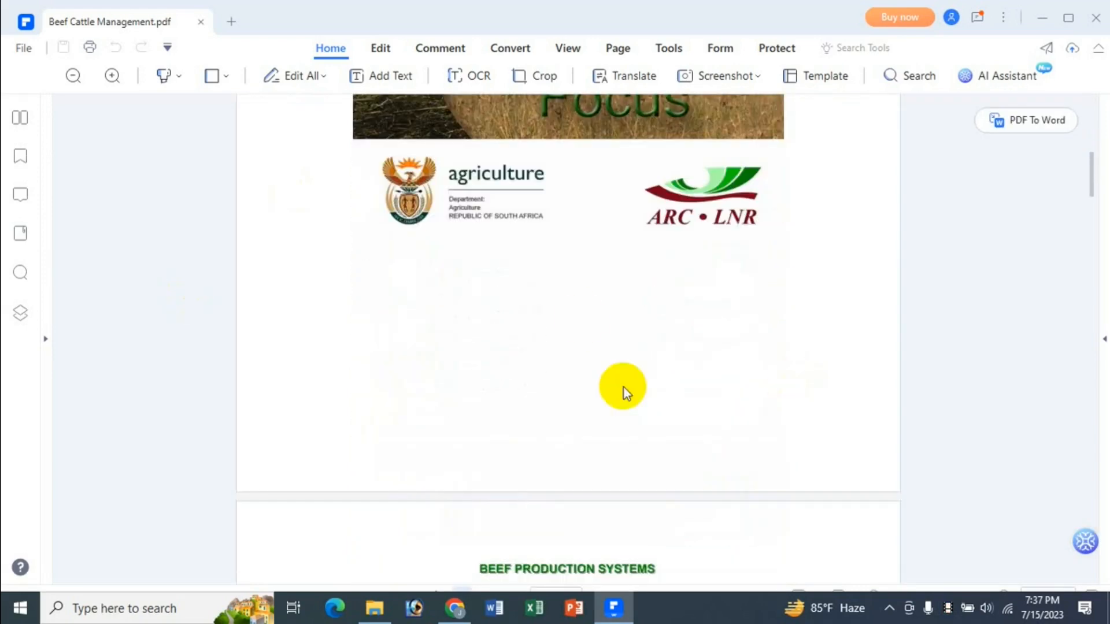
scroll(664, 500, down, 5)
scroll(665, 500, down, 7)
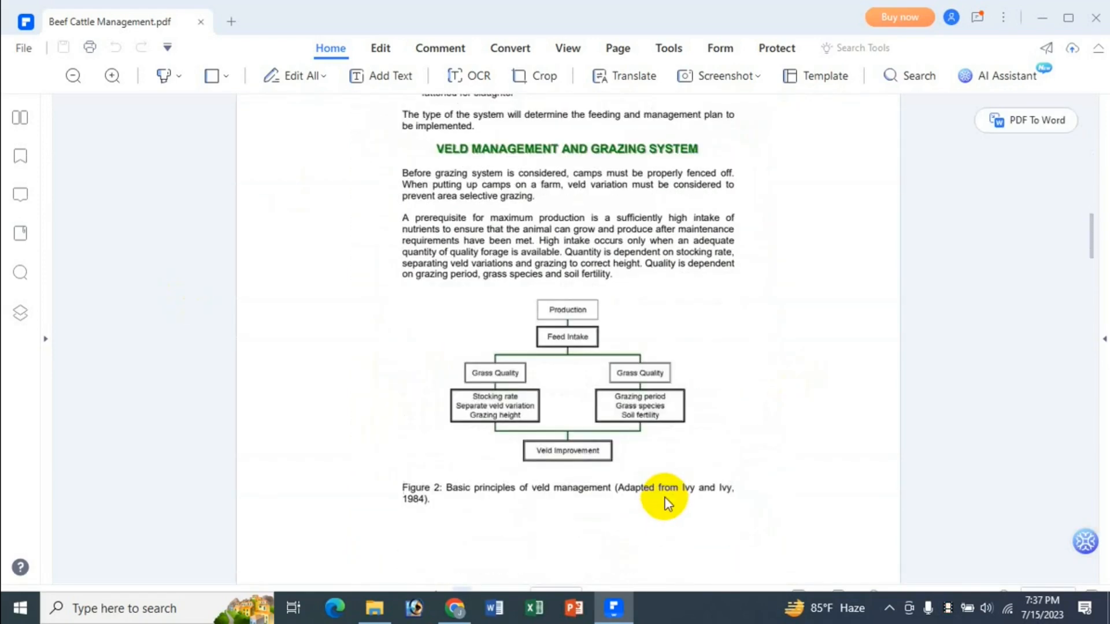
scroll(846, 398, up, 1)
scroll(847, 398, up, 18)
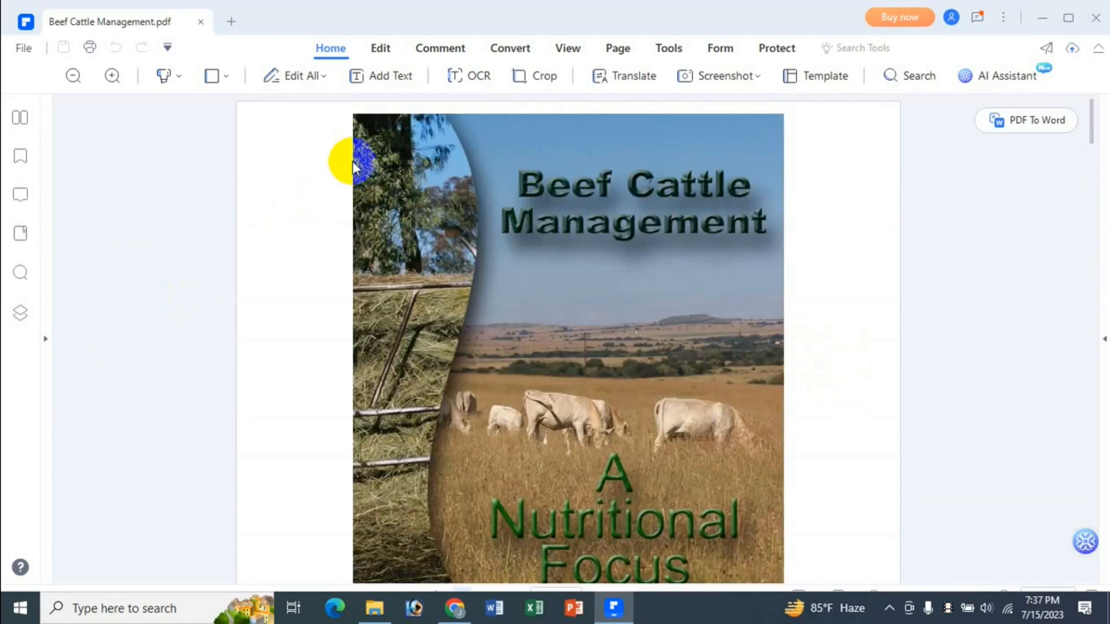
Step: Start adding a page number to the PDF, using the "Page 1" style with numbering starting at 1
click(379, 46)
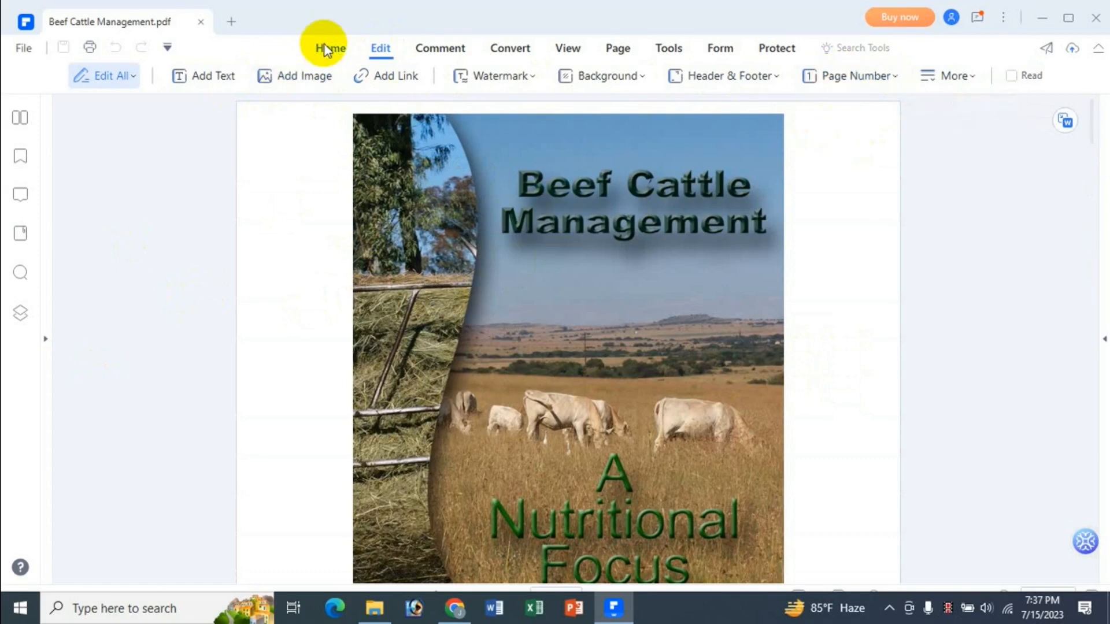
click(893, 78)
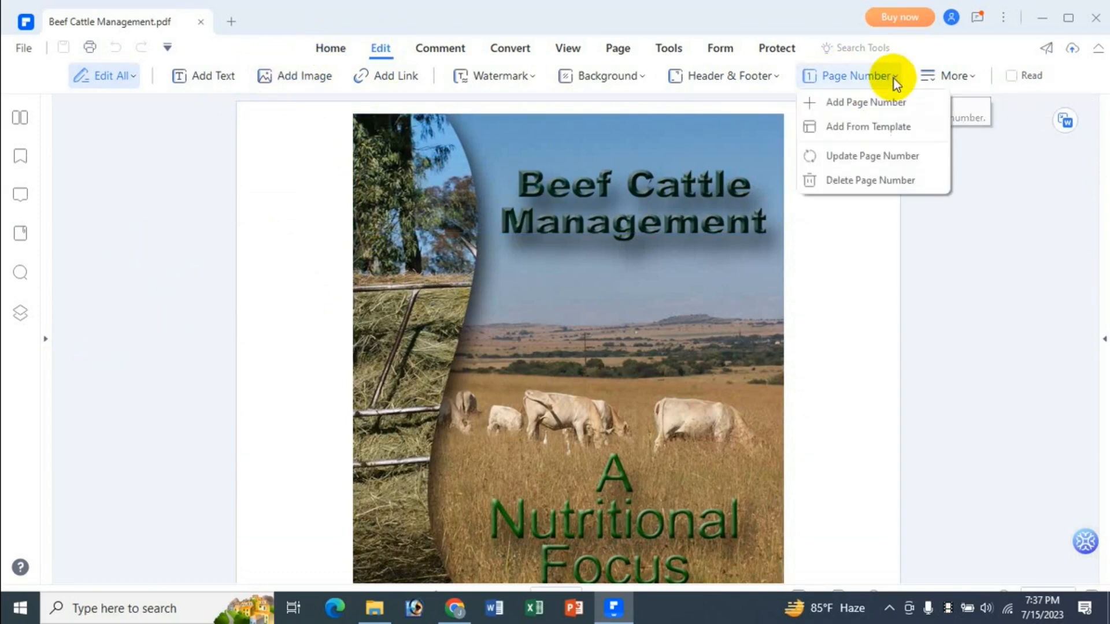
click(858, 104)
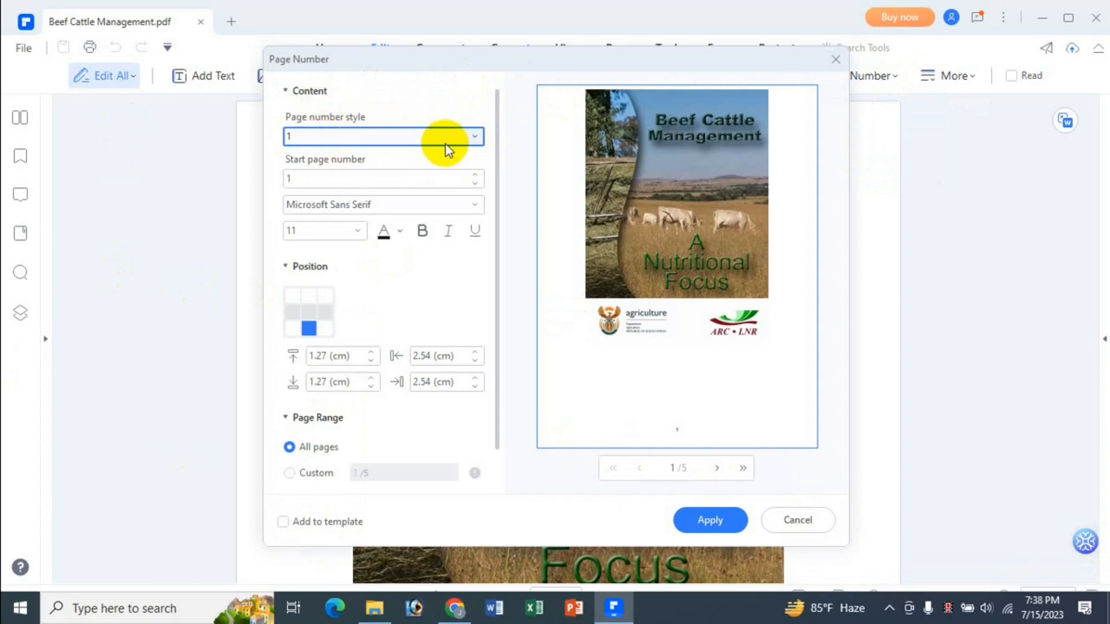
click(474, 140)
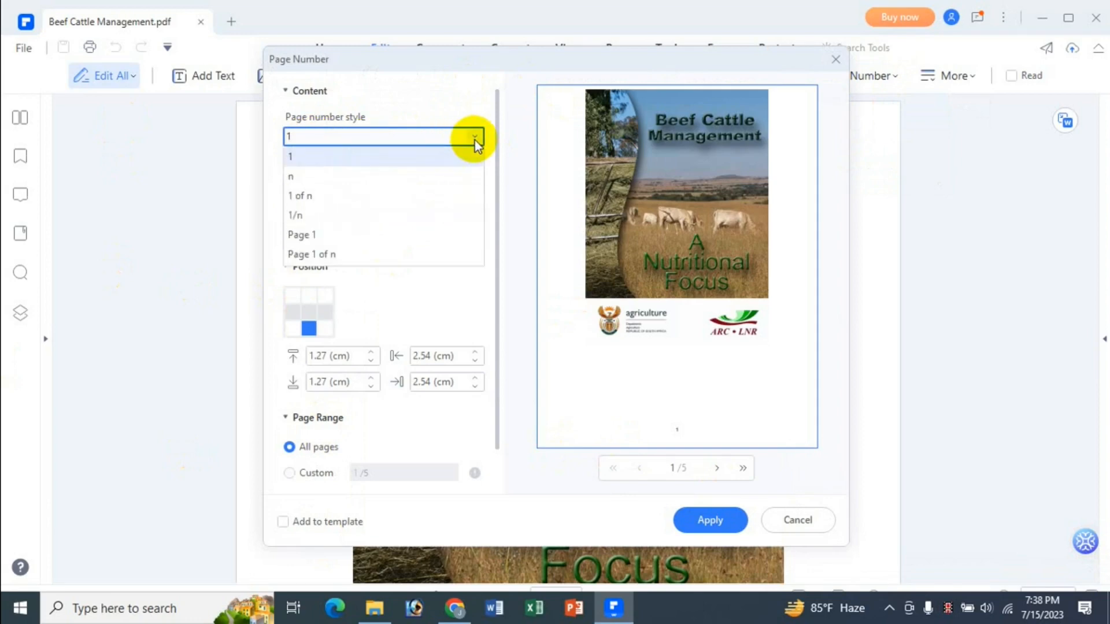
click(316, 235)
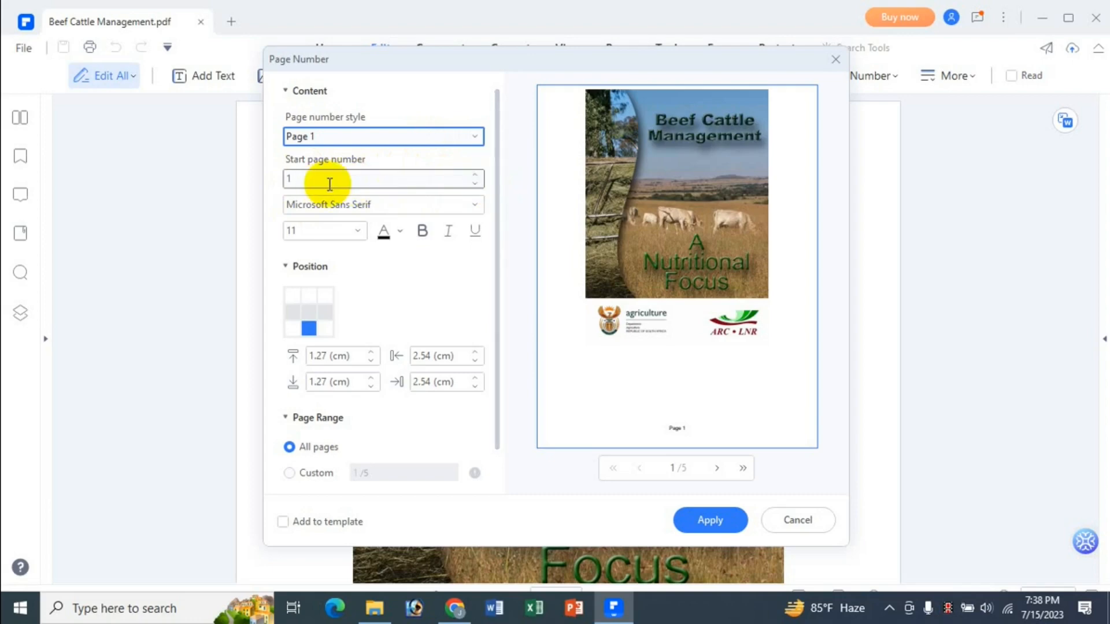
click(310, 185)
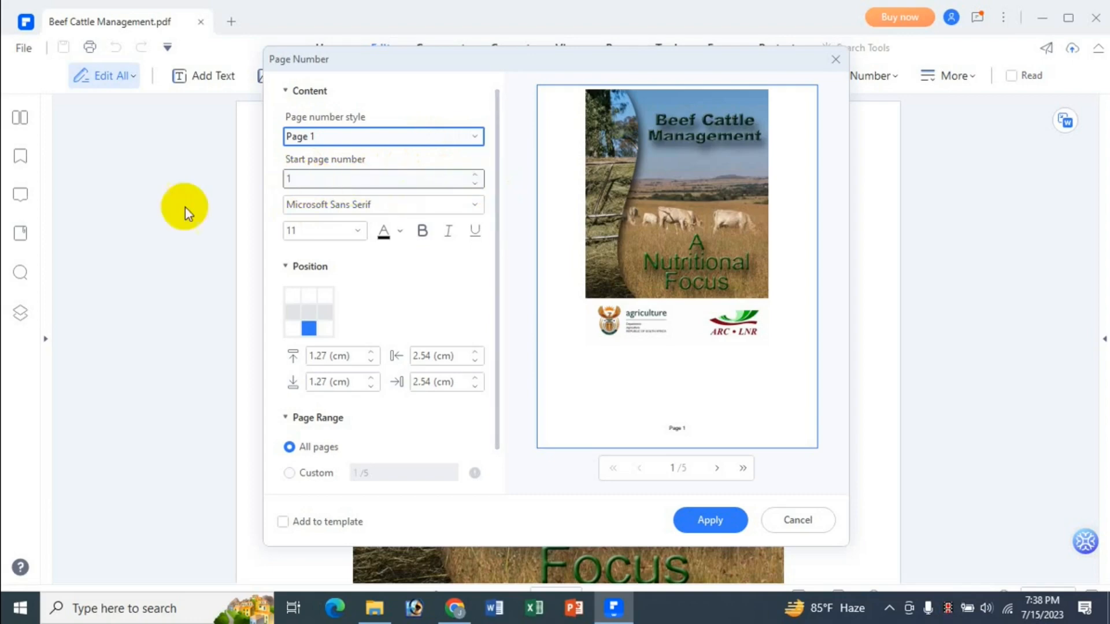
Step: Format the page number text in size 14, red and bold
click(360, 231)
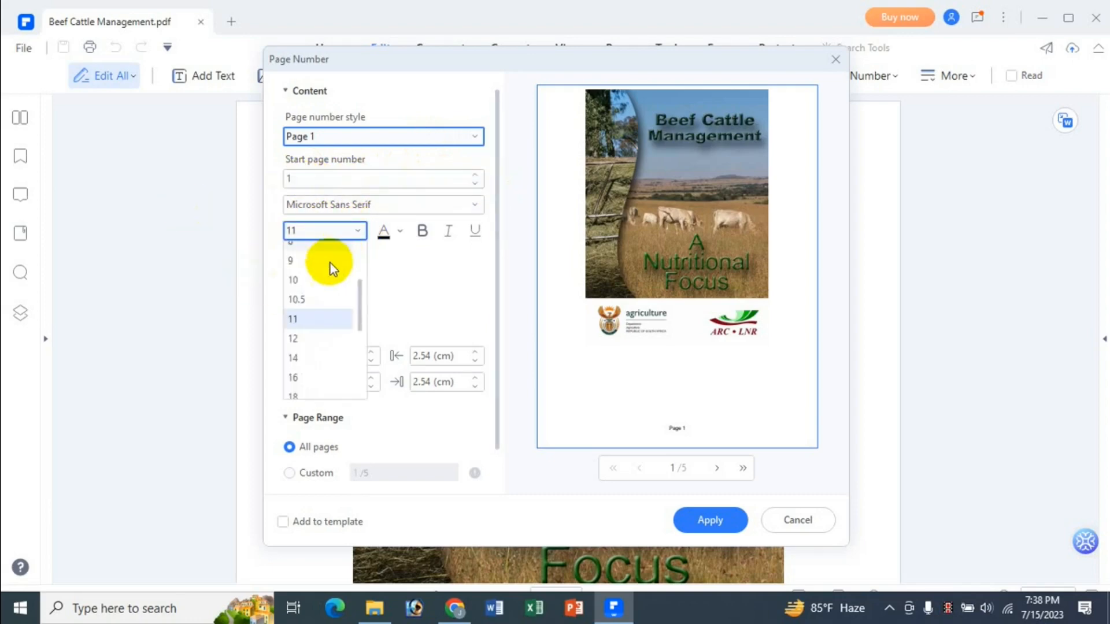
click(304, 361)
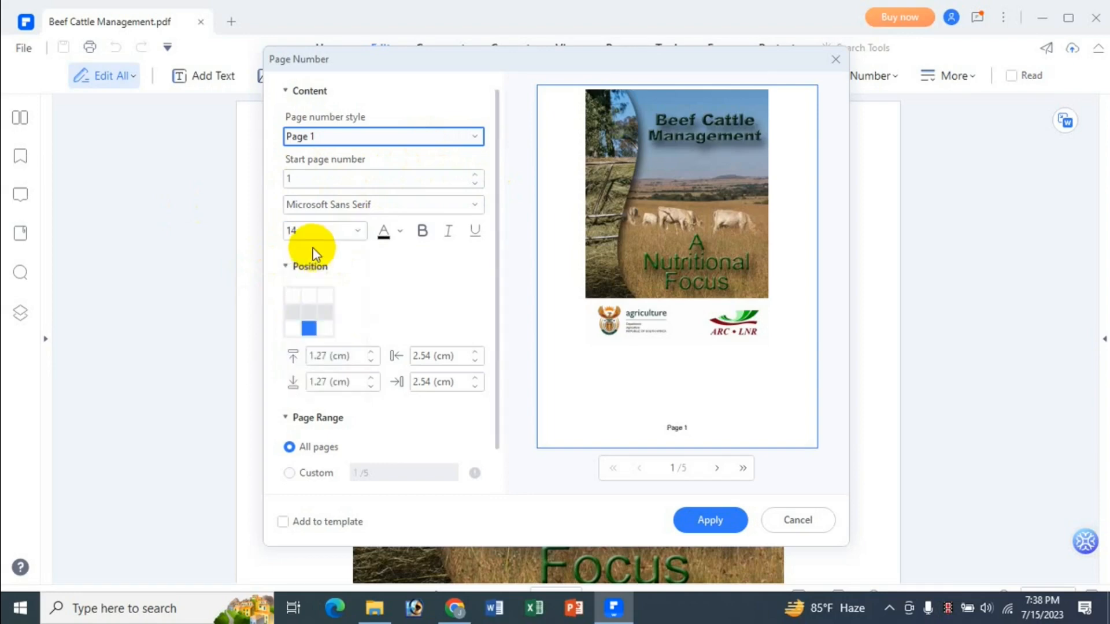
click(405, 235)
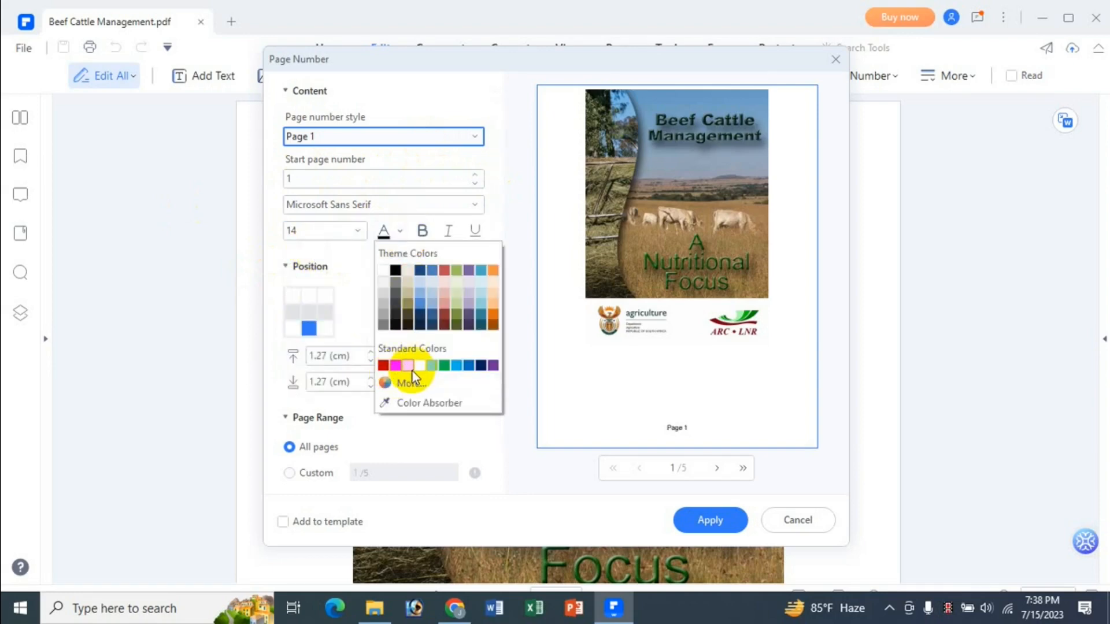
click(383, 365)
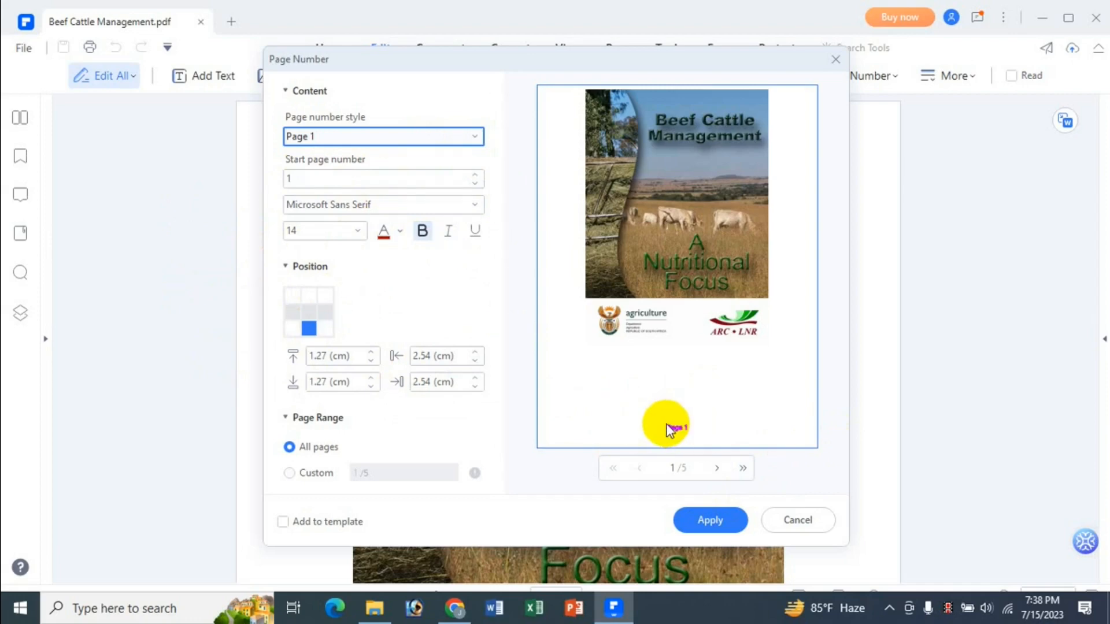
Step: Try the page number at the top centre and bottom centre of the page, and place it in the bottom-right corner
click(309, 295)
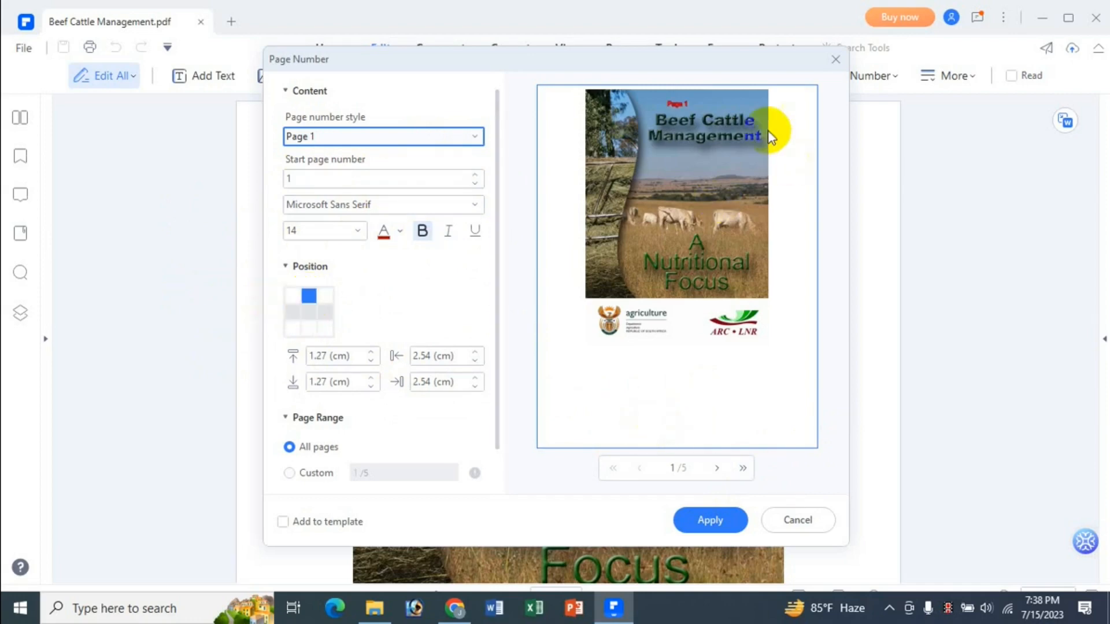
click(310, 328)
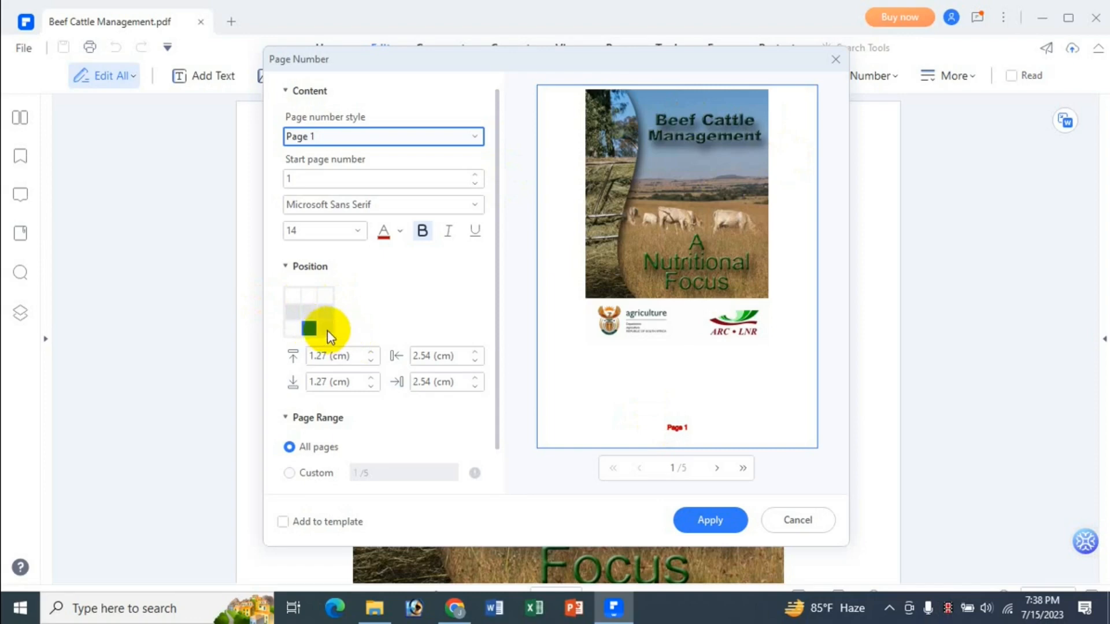
click(326, 329)
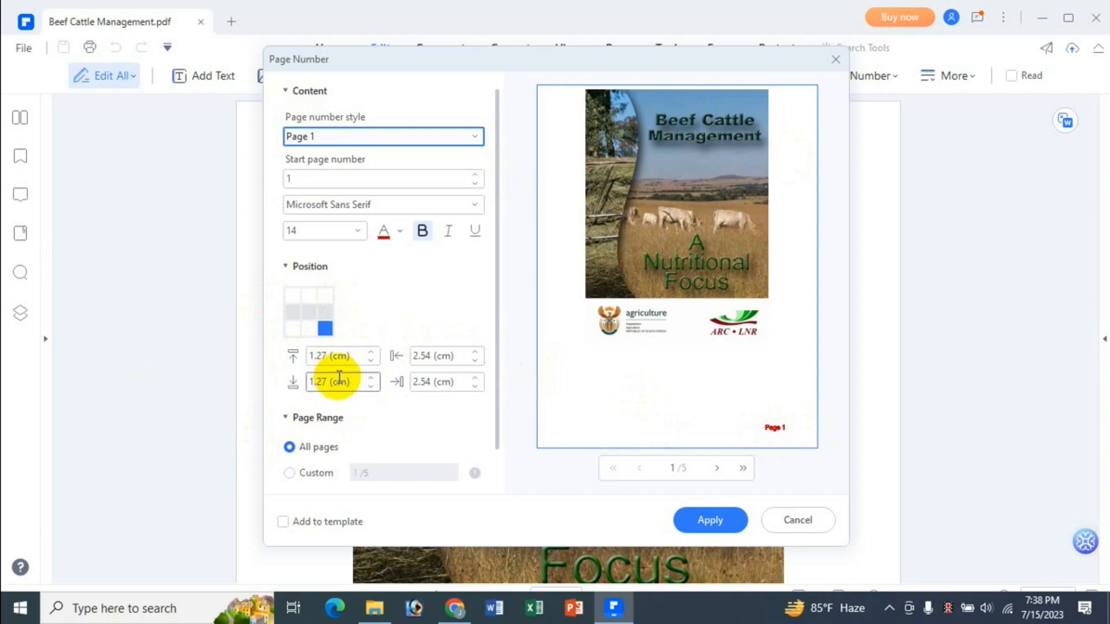
Step: Set the page number's left margin to 3.24 cm and its top margin to 1.57 cm
click(476, 353)
click(476, 353)
click(477, 352)
click(477, 353)
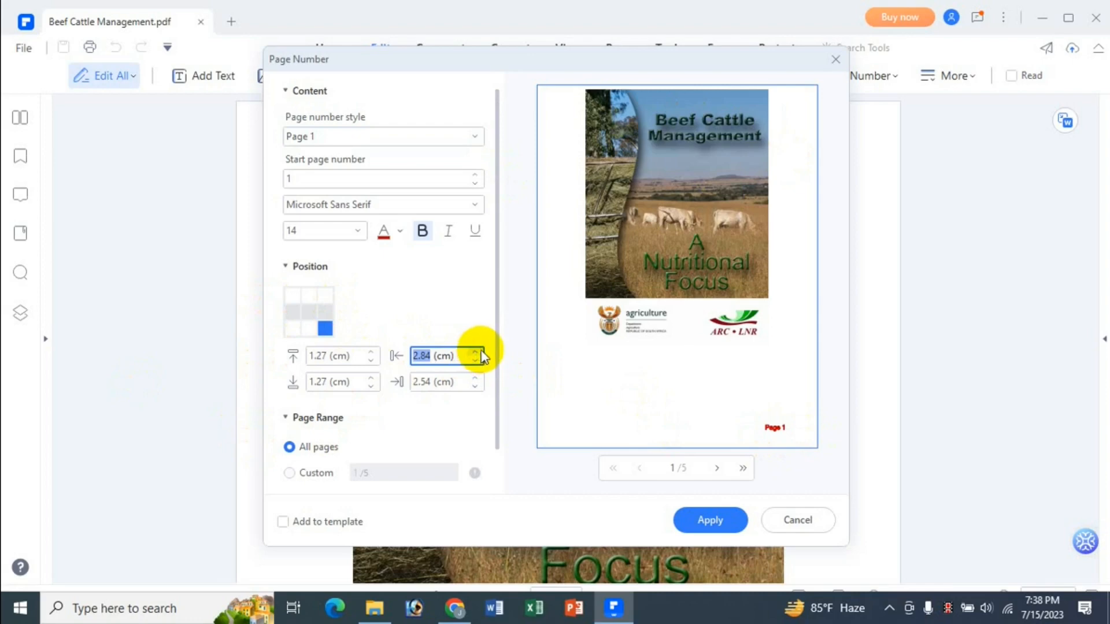
click(477, 353)
click(477, 353)
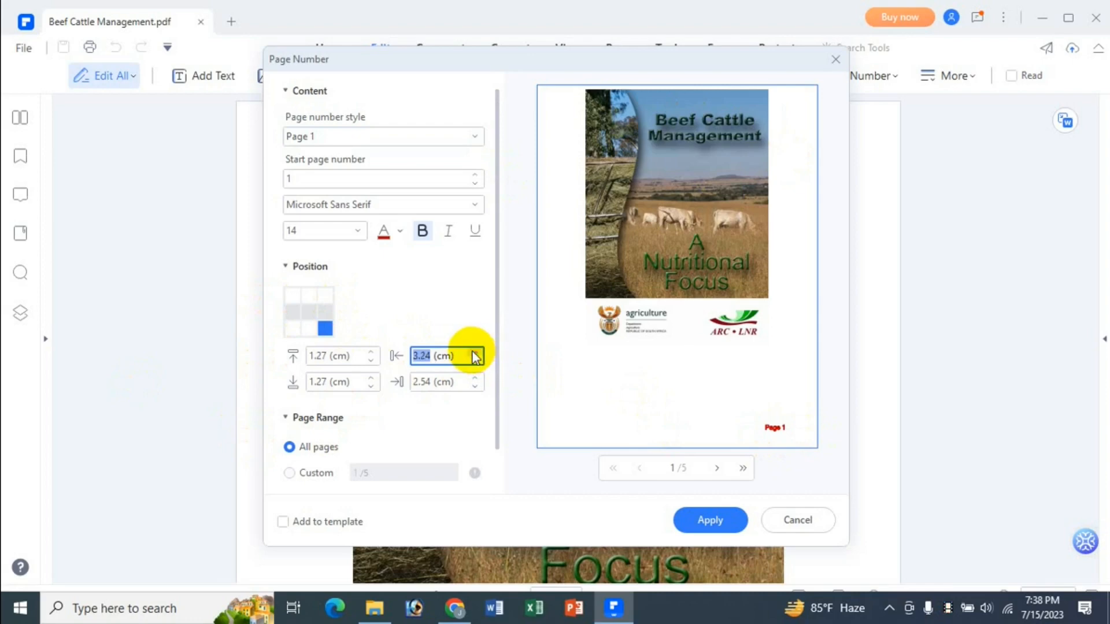
click(370, 351)
click(370, 351)
click(370, 351)
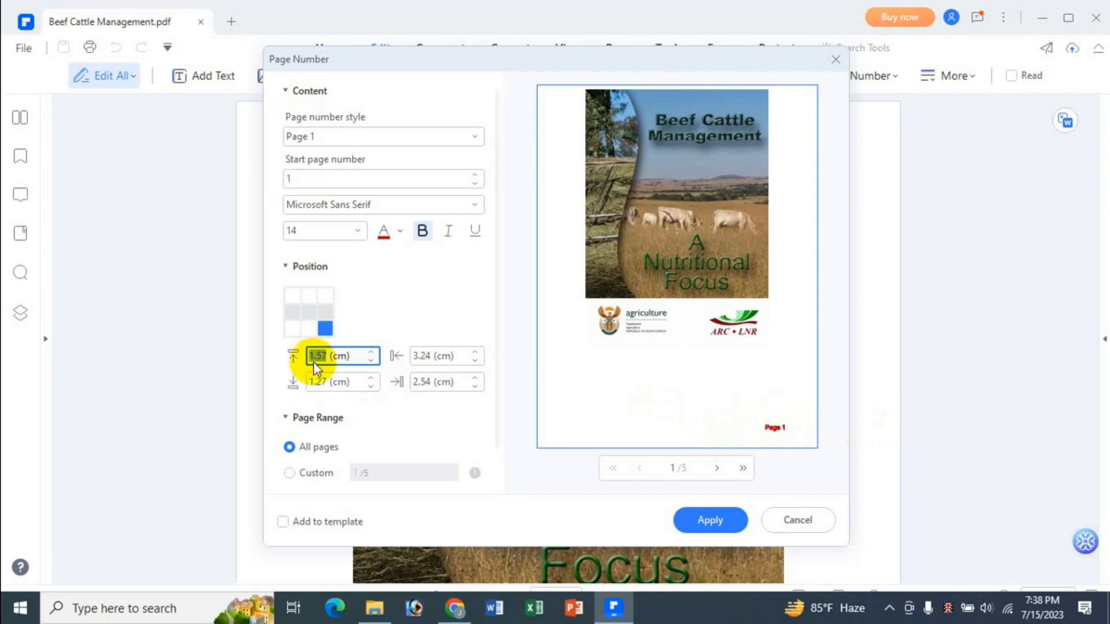
Step: Set the page number's bottom margin to 1.77 cm
click(370, 377)
click(370, 378)
click(370, 377)
click(370, 377)
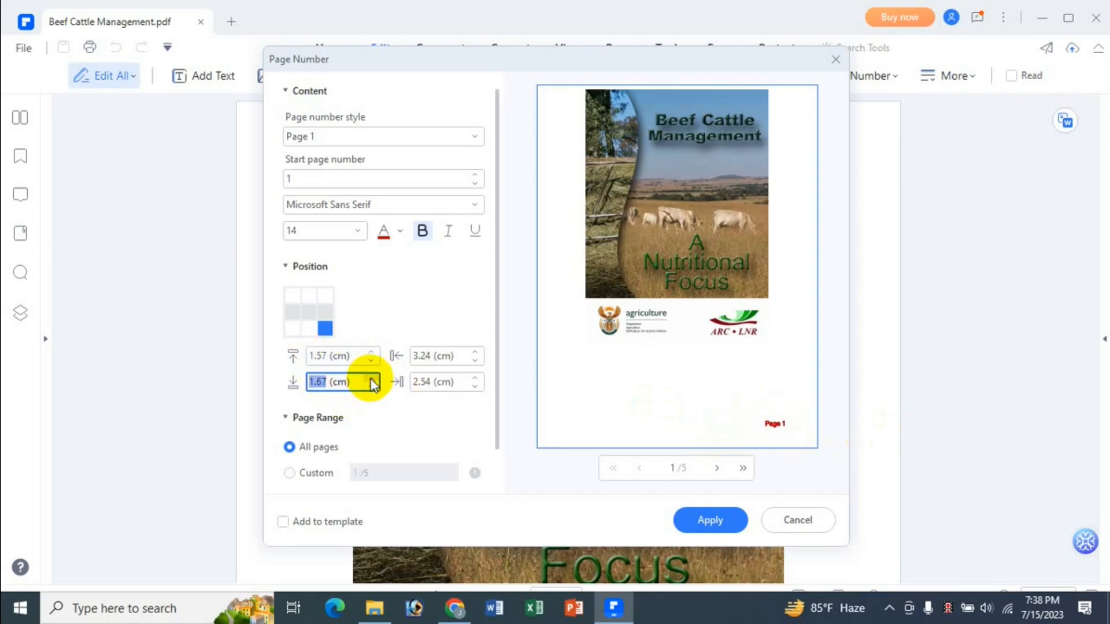
click(371, 378)
click(371, 377)
click(371, 378)
click(371, 378)
click(370, 386)
click(370, 386)
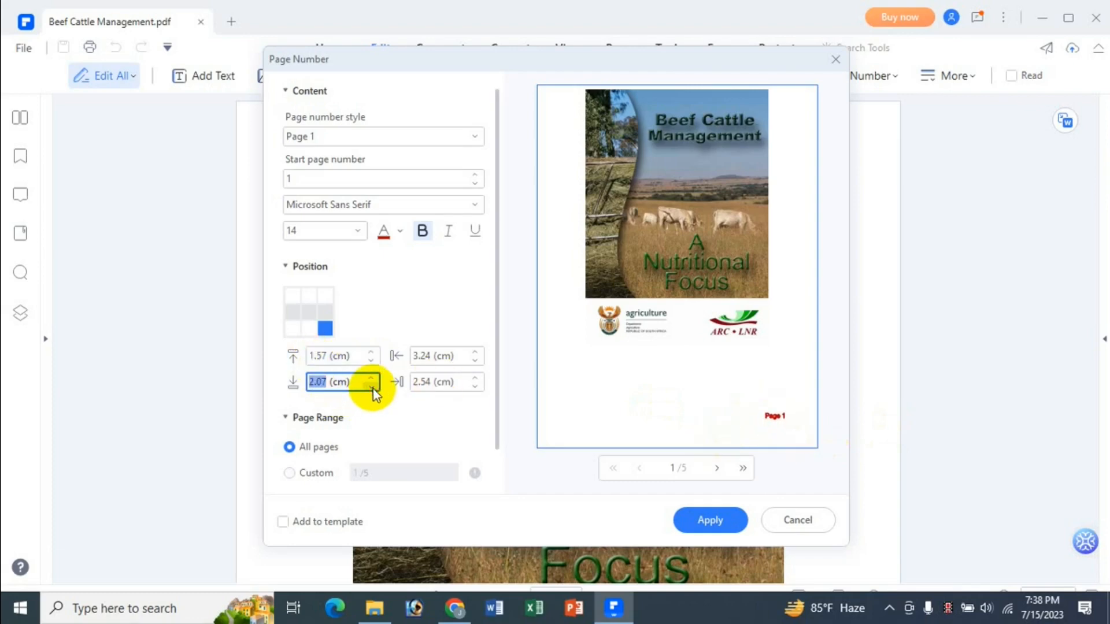
click(371, 386)
click(370, 386)
Step: Set the page number's right margin to 3.04 cm
click(475, 377)
click(475, 377)
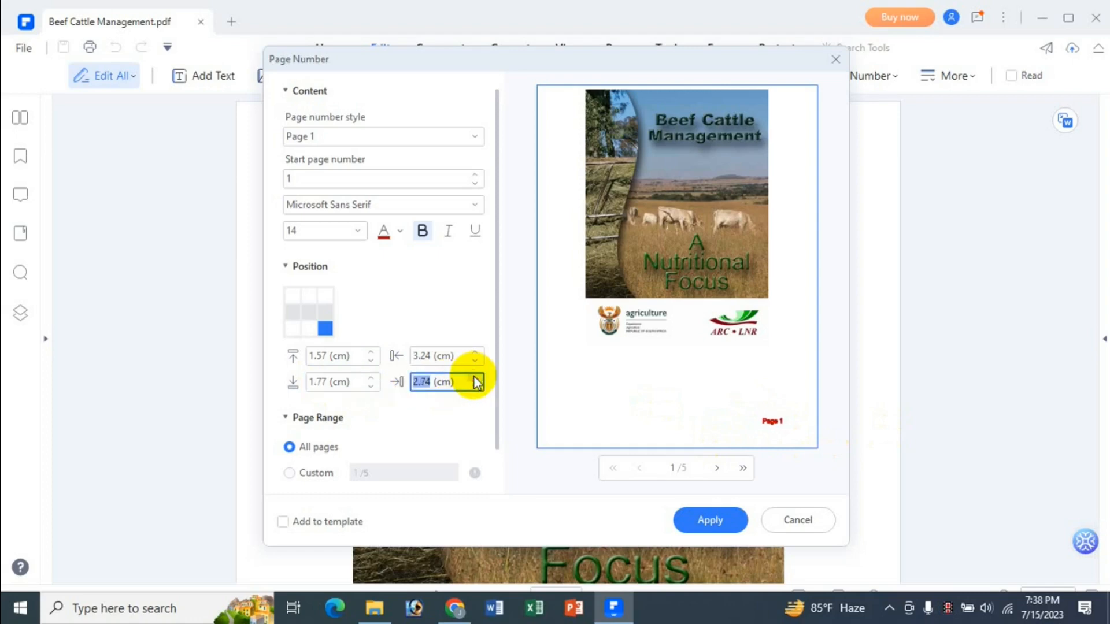
click(475, 377)
click(475, 377)
click(475, 377)
click(475, 376)
click(475, 377)
click(474, 386)
click(475, 386)
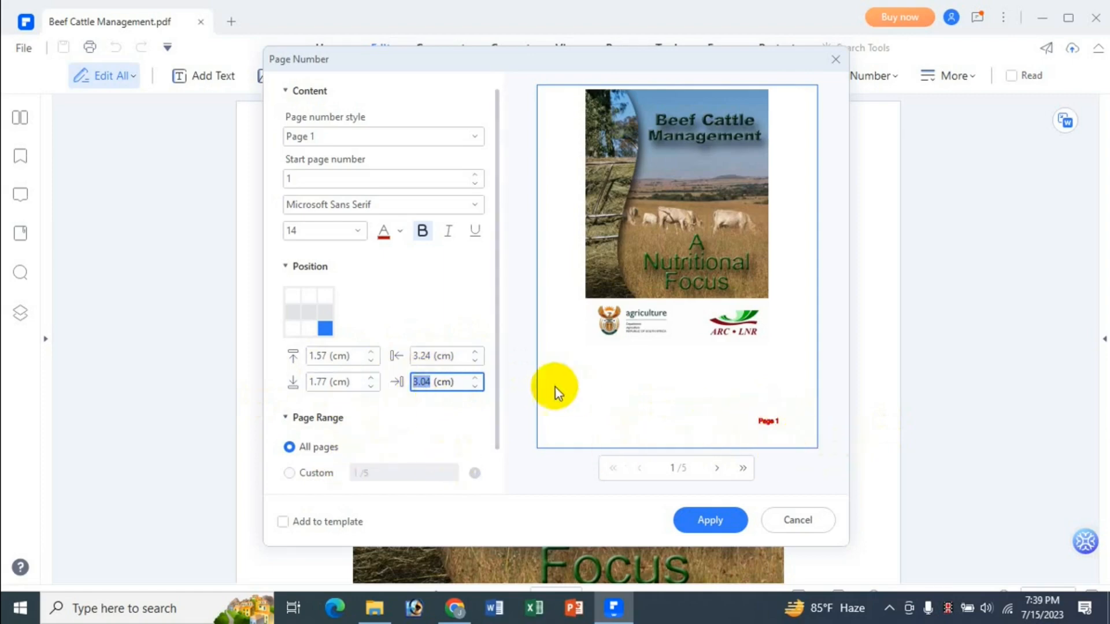
Step: Try a custom page range for the page numbers, limited to even pages and to odd pages
drag(495, 392, 493, 466)
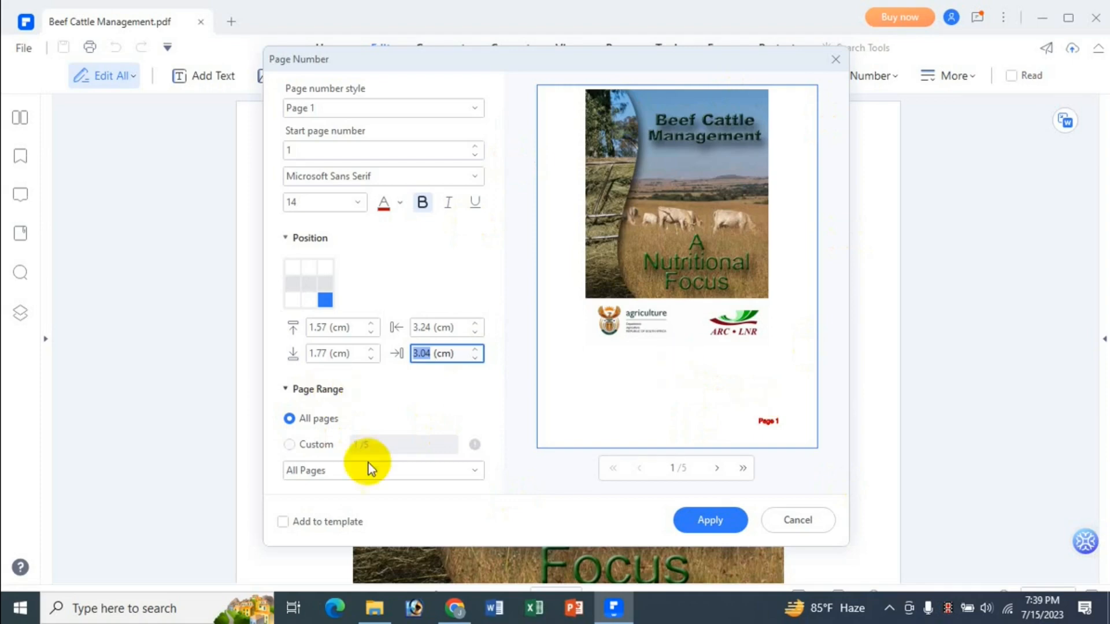
click(303, 447)
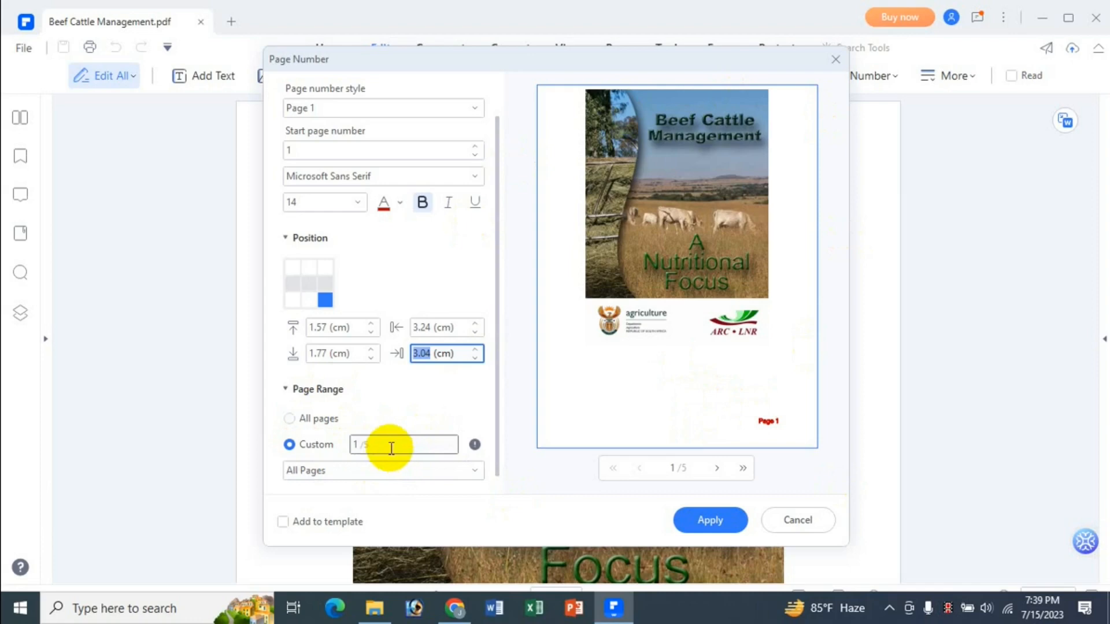
click(369, 477)
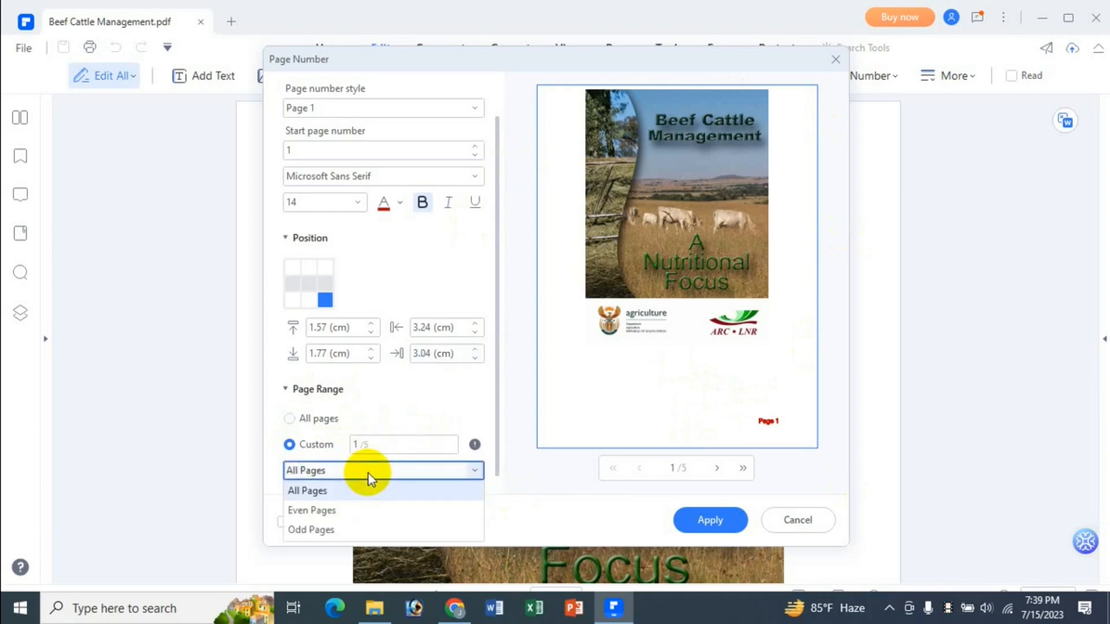
click(322, 511)
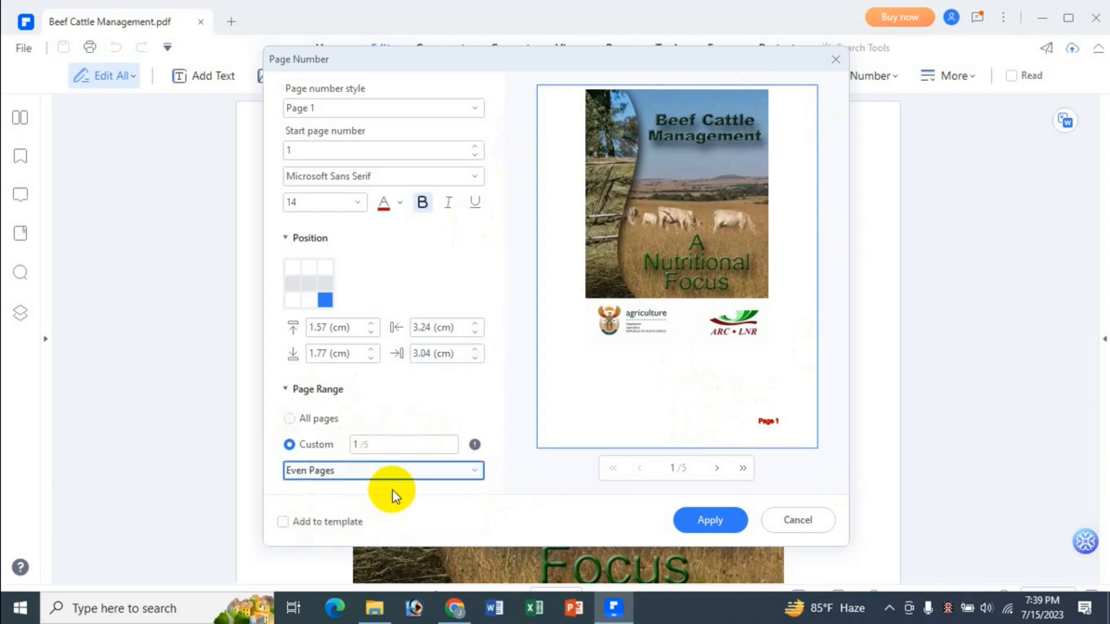
click(372, 474)
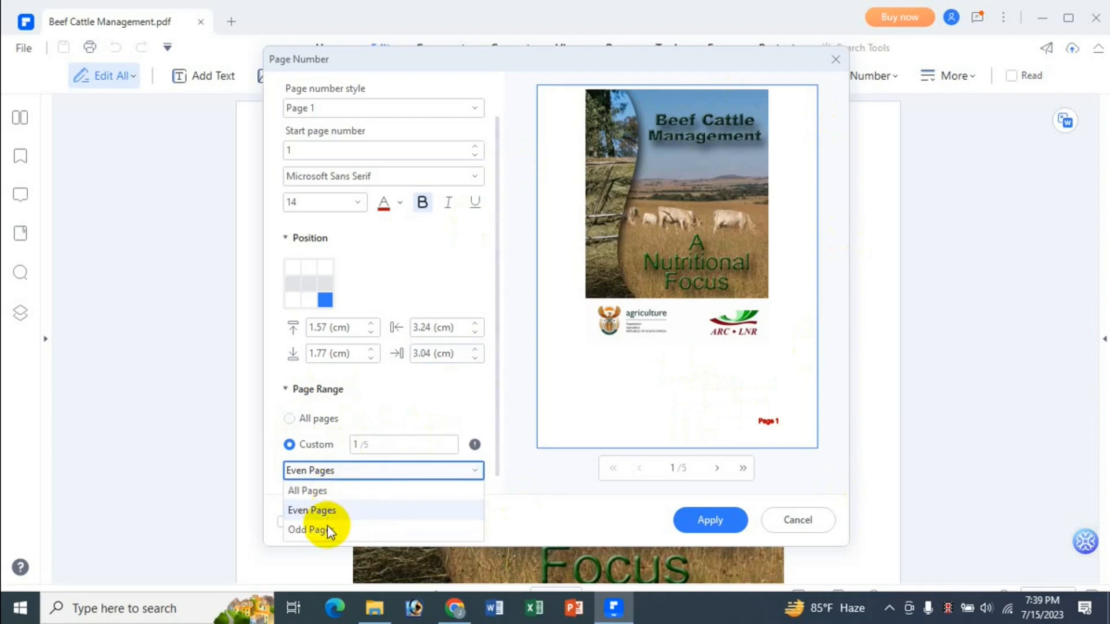
click(329, 532)
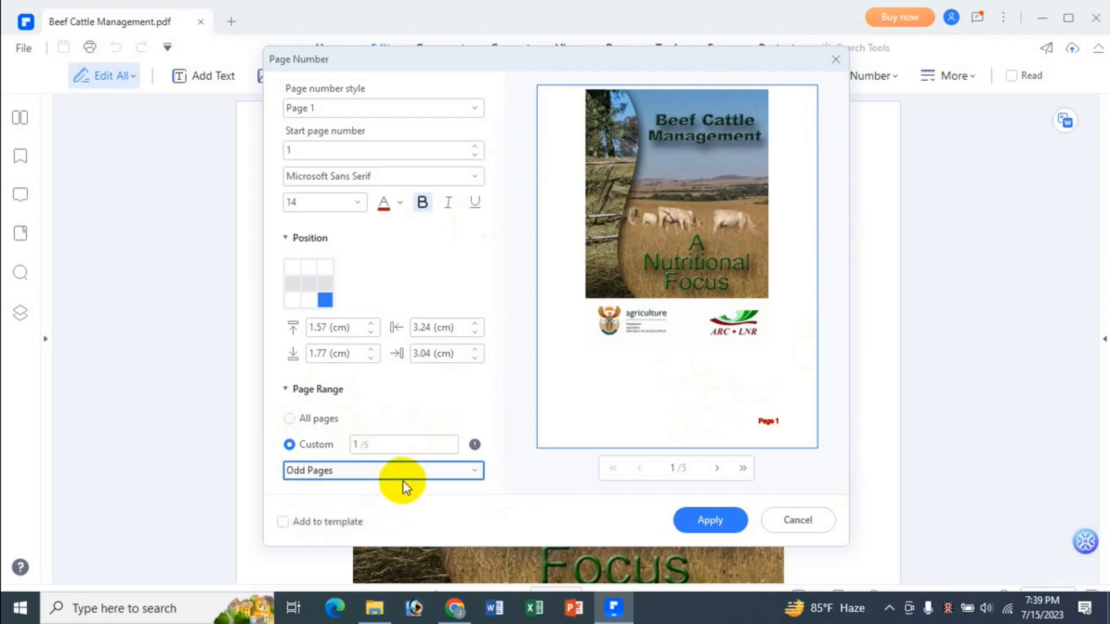
Step: Set the page number range to all pages, with the page subset on All Pages
click(290, 420)
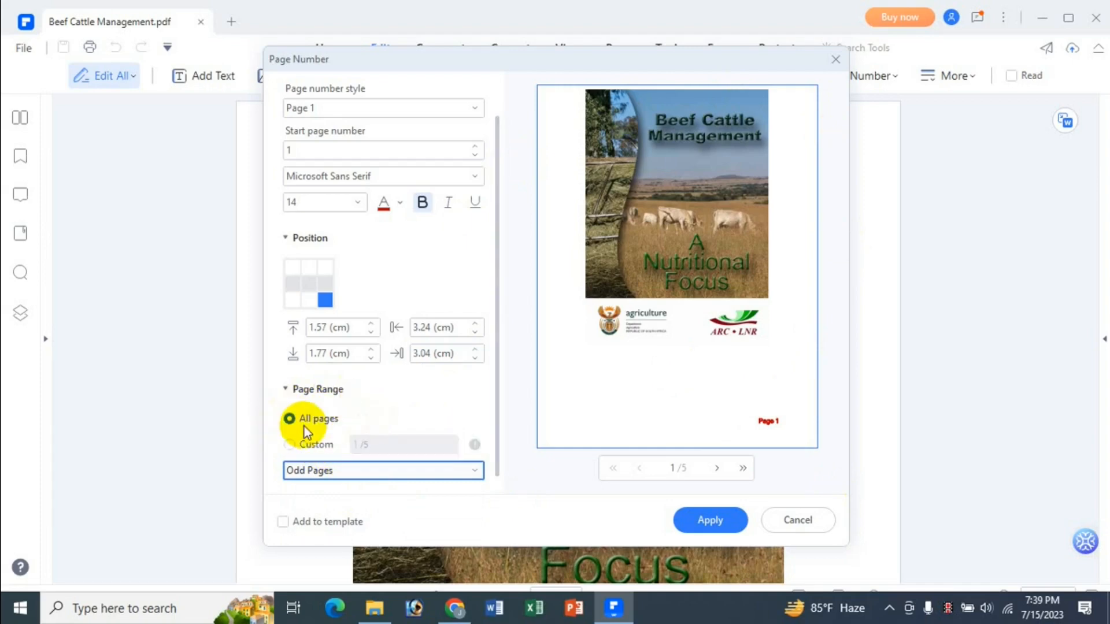
click(329, 473)
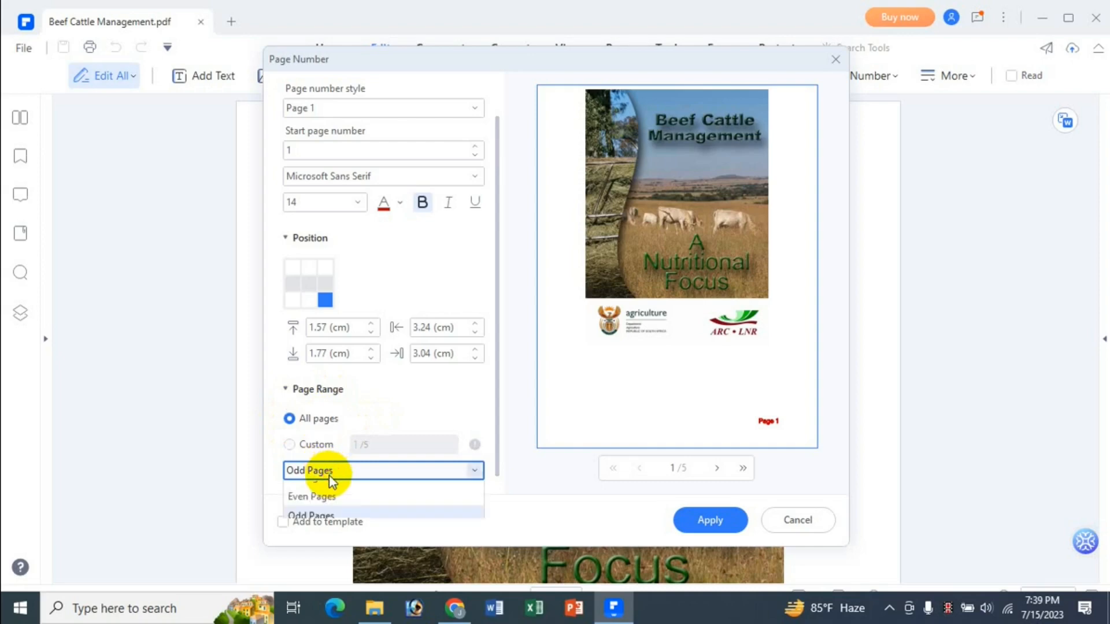
click(328, 488)
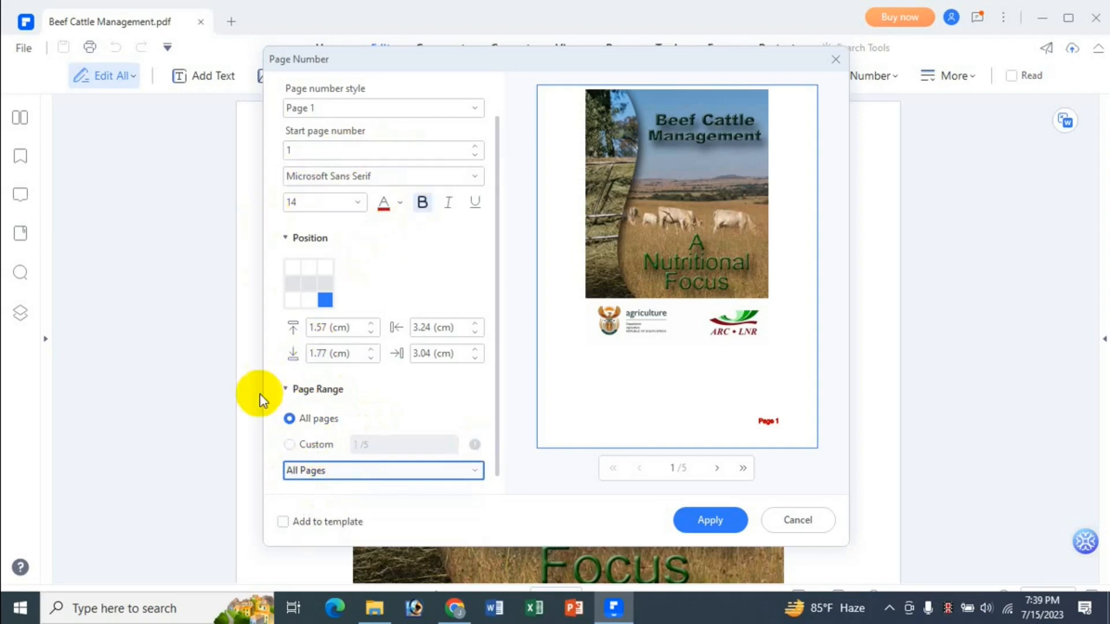
Step: Apply the page numbers to the document, viewing the payment plans and continuing without a purchase
click(707, 519)
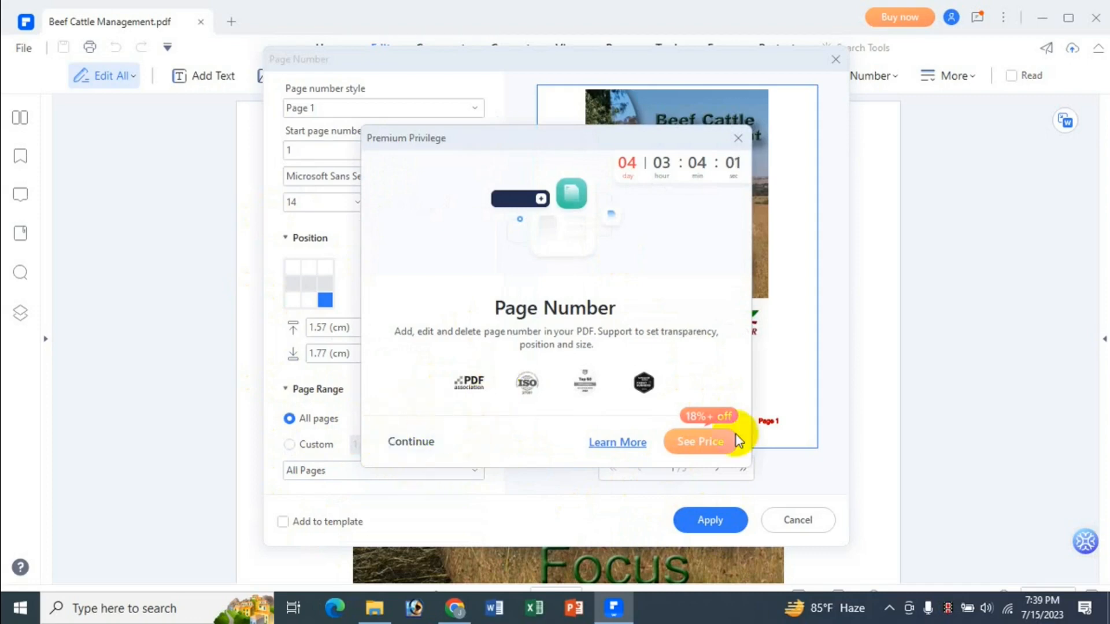
click(696, 444)
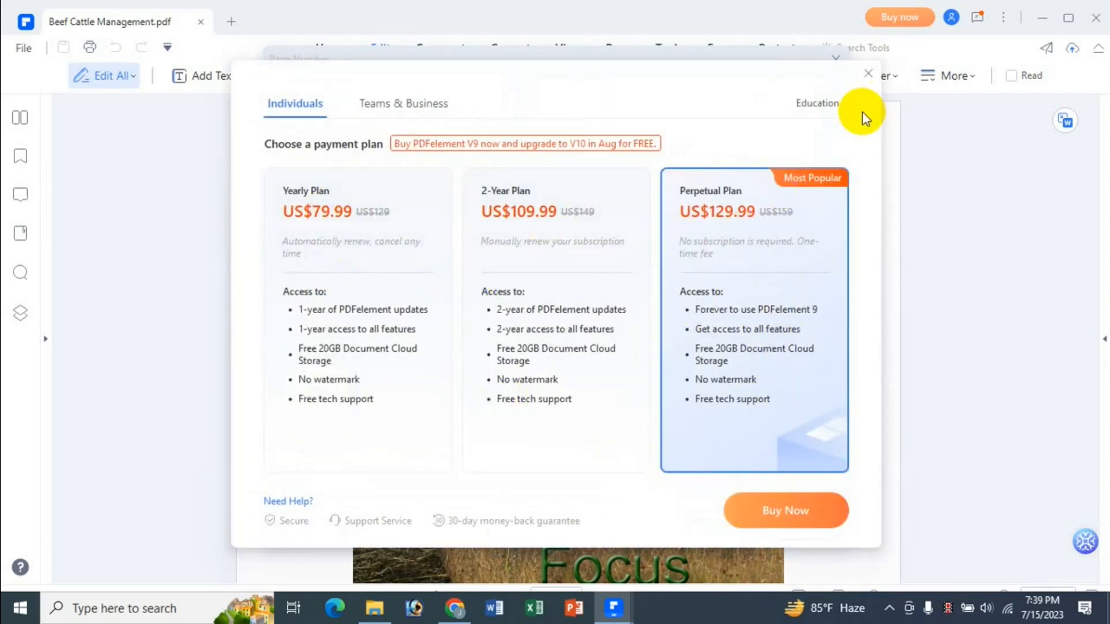
click(867, 74)
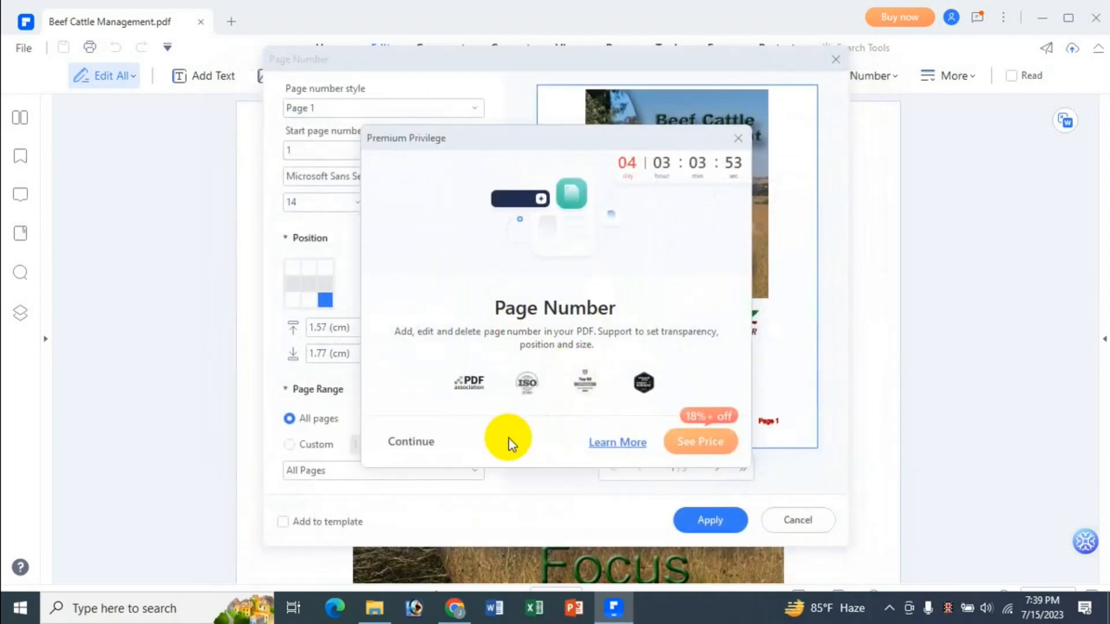
click(410, 445)
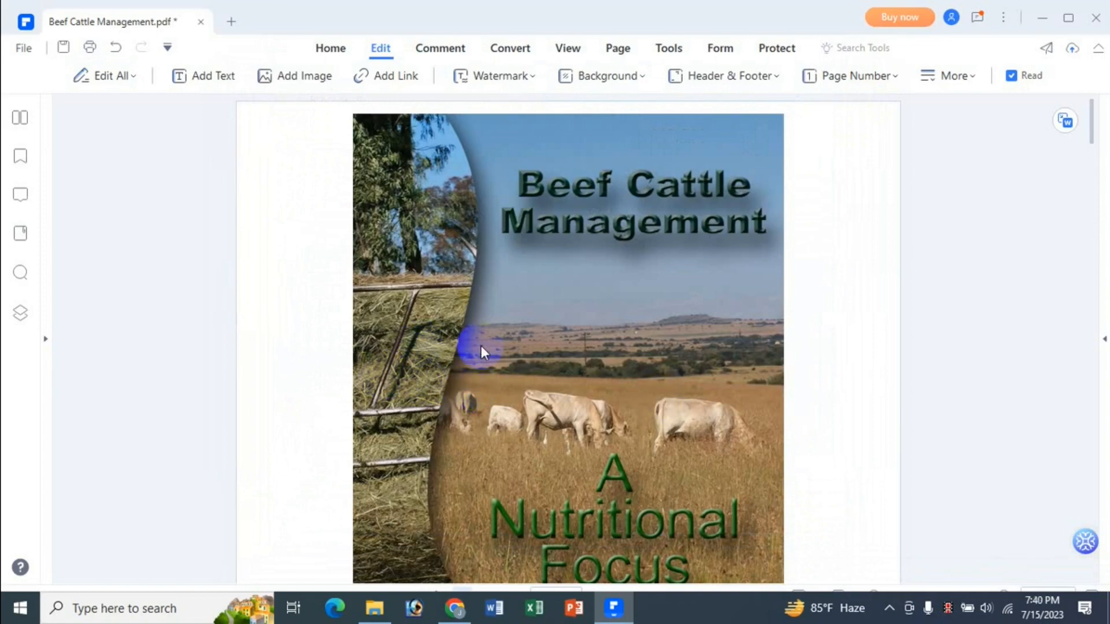
Step: Examine the page numbers at the bottom of the document's pages and return to the cover
scroll(481, 345, down, 7)
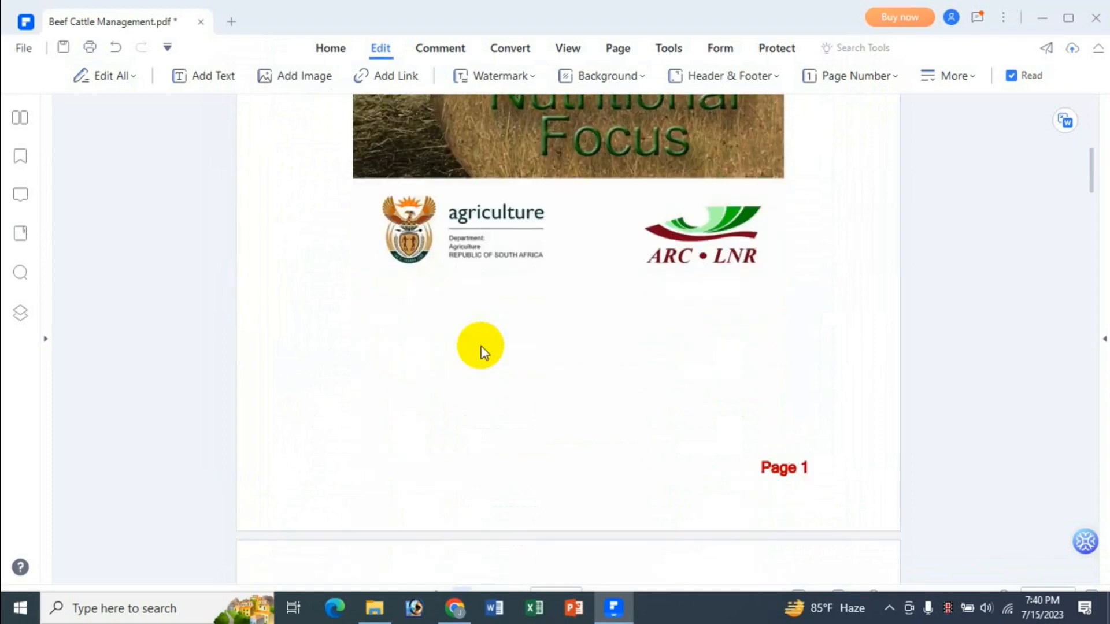
scroll(856, 459, down, 7)
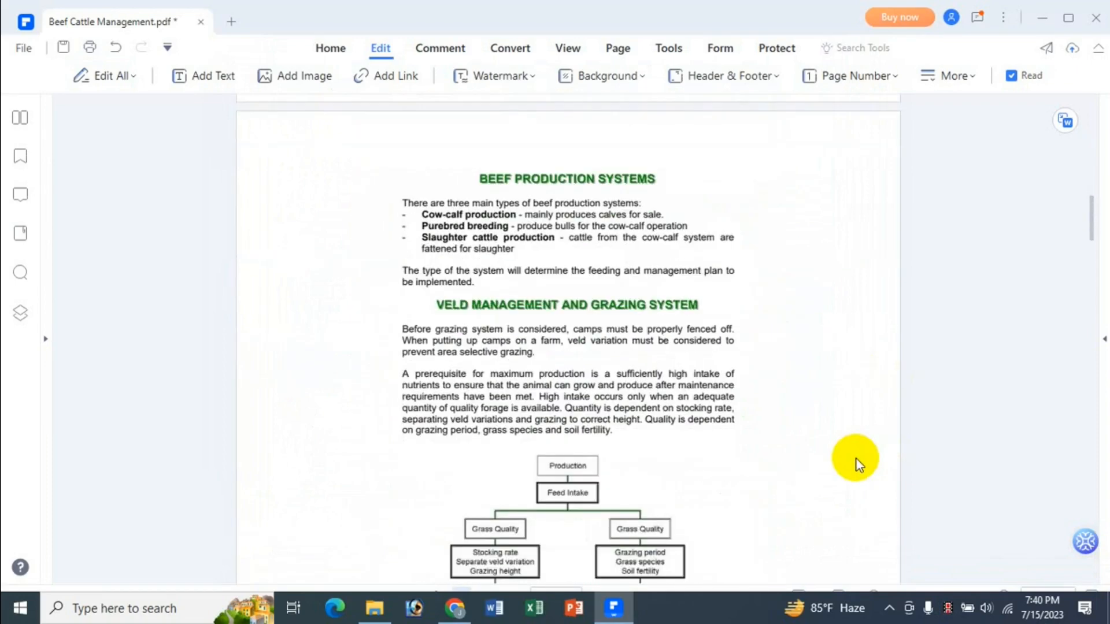
scroll(856, 459, down, 7)
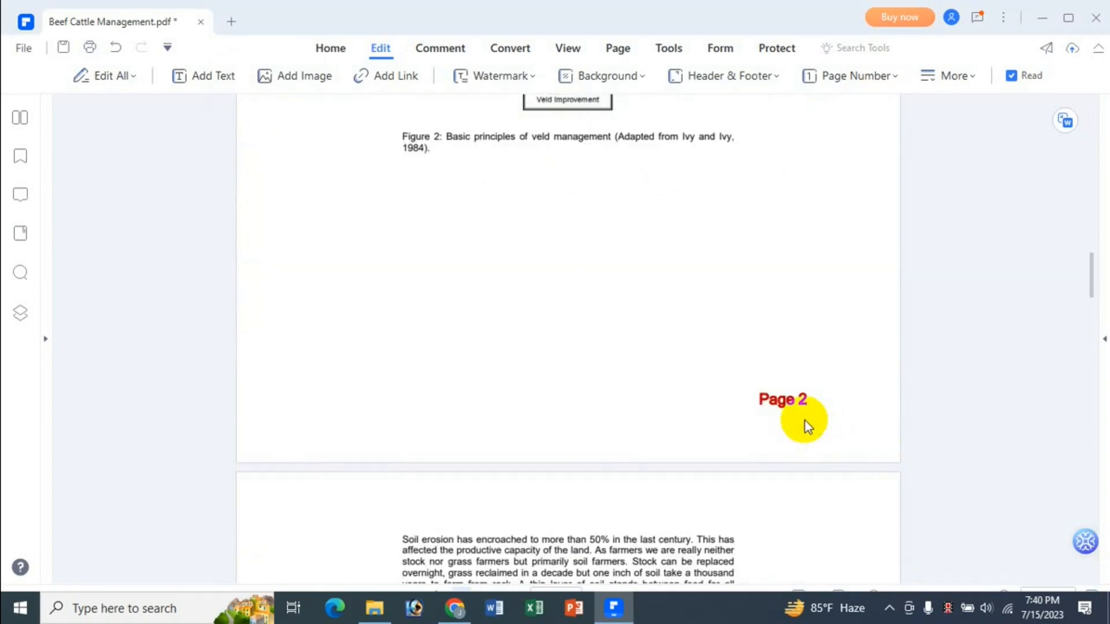
scroll(807, 427, down, 5)
scroll(807, 427, up, 10)
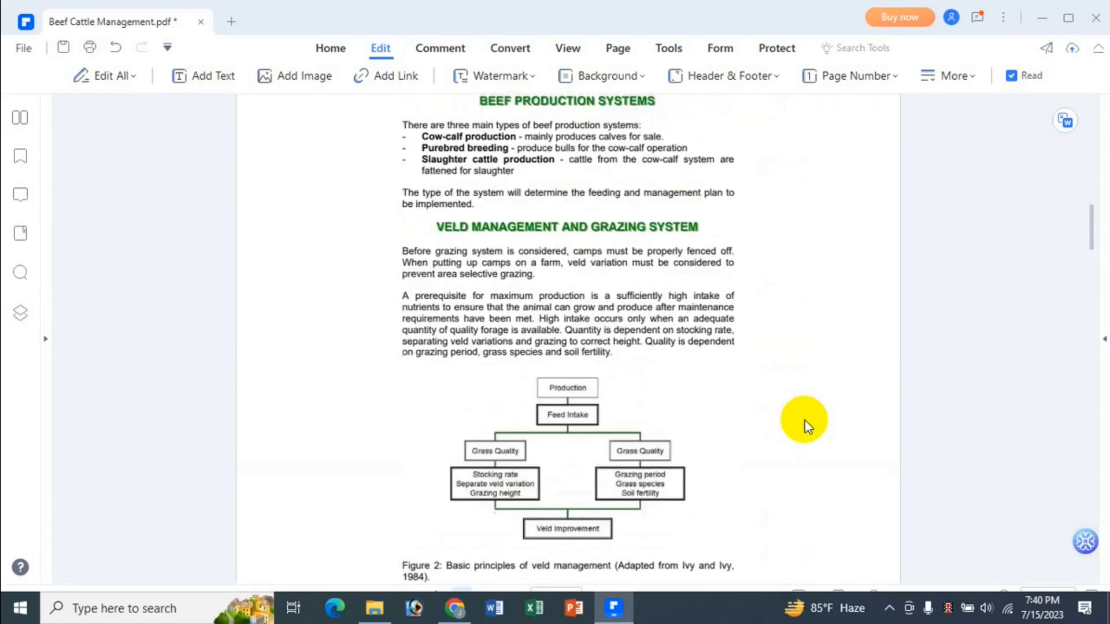
scroll(806, 421, up, 10)
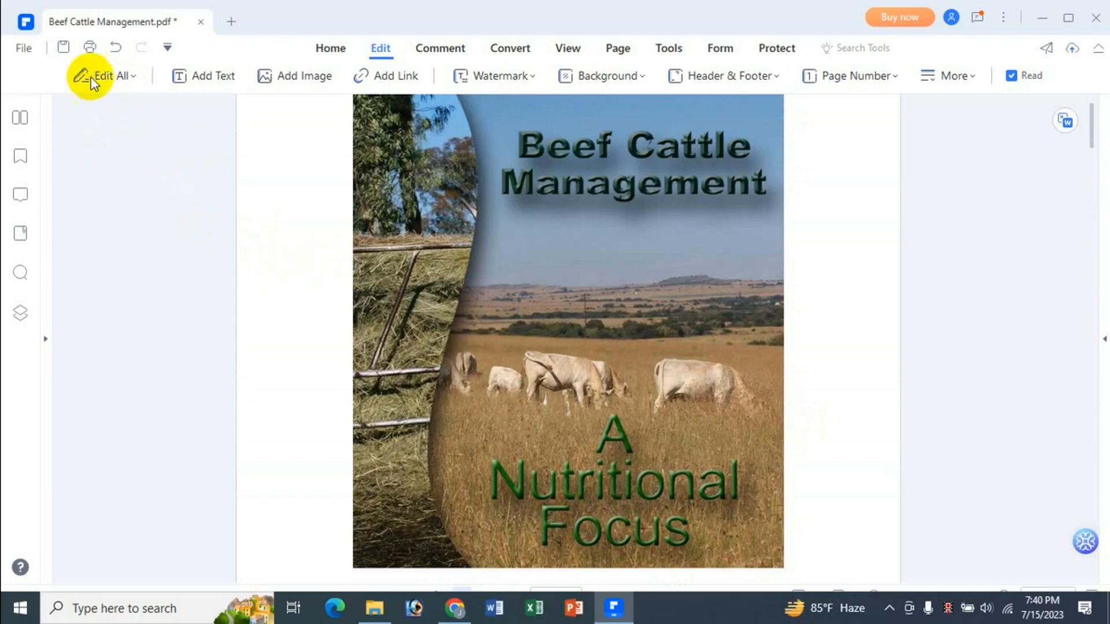
click(64, 49)
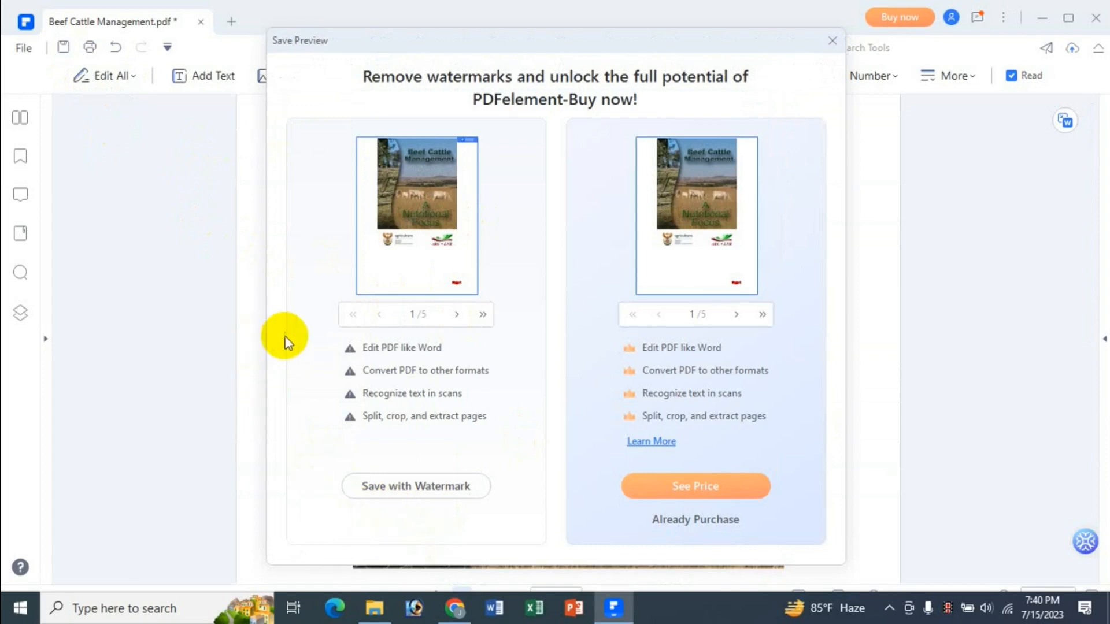
click(426, 495)
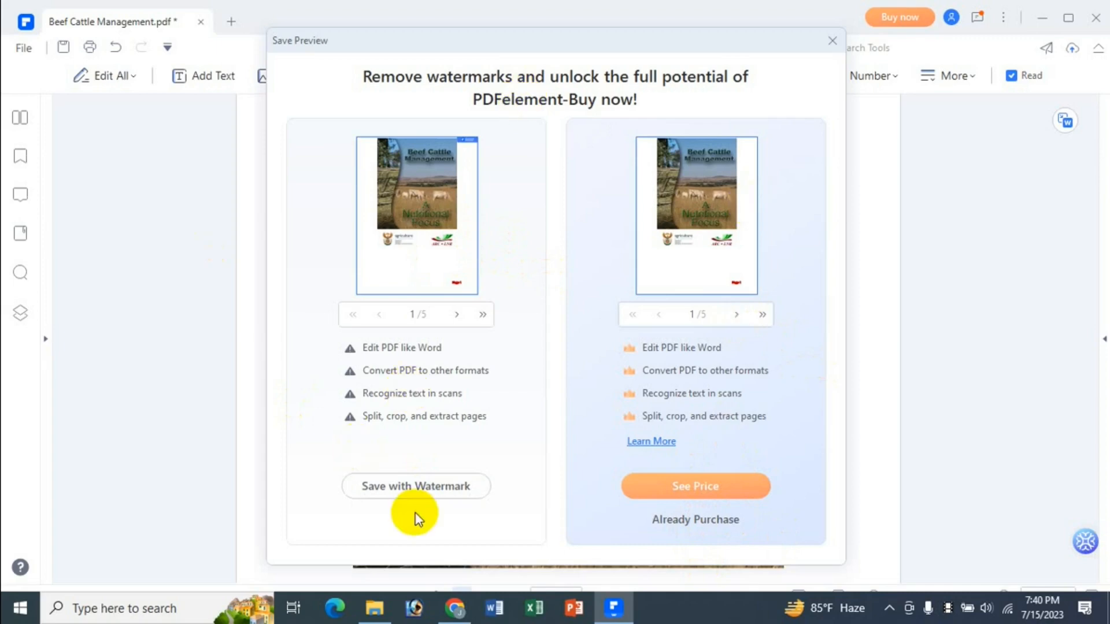
click(832, 40)
Step: Save the document with a watermark as a PDF named "Beef Cattle Management- jaism flkndfdsfds" in the Page Number PDF folder
click(24, 47)
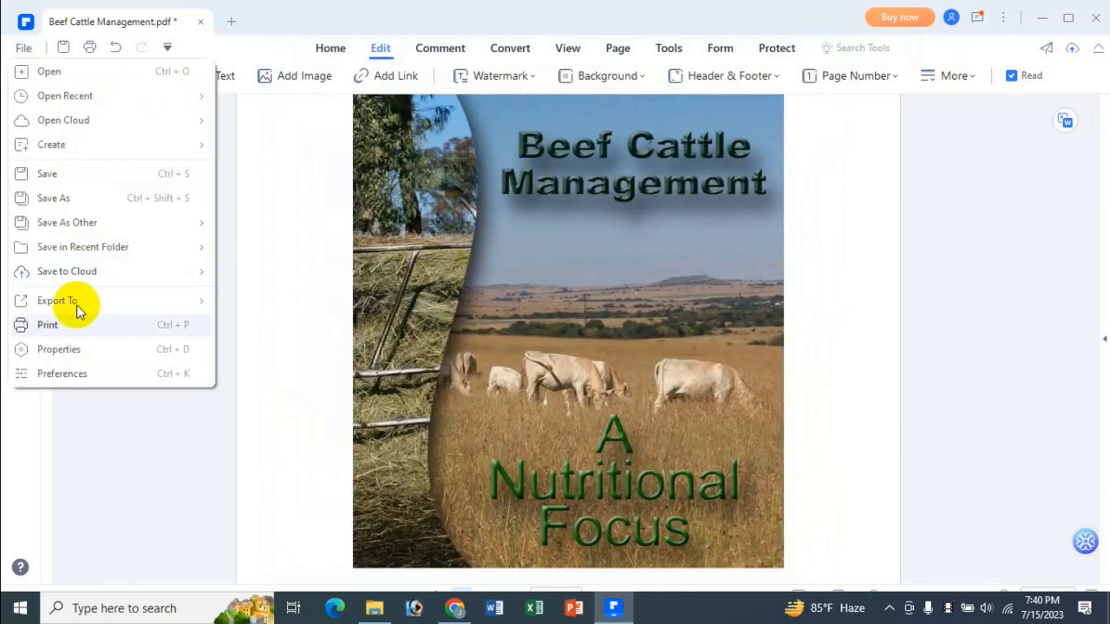
click(74, 180)
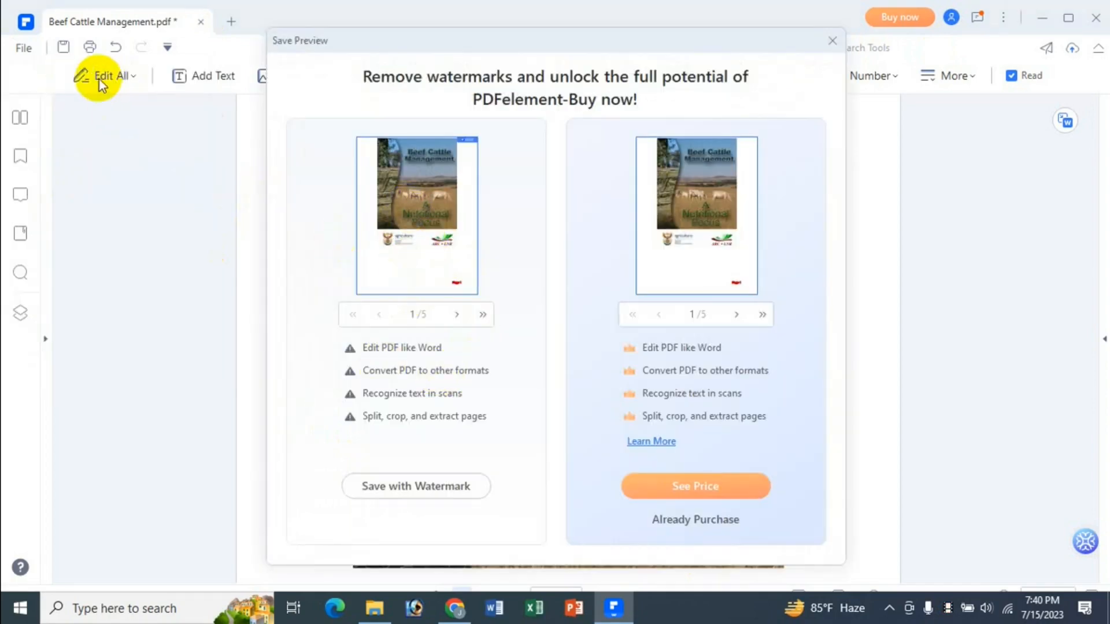
click(403, 489)
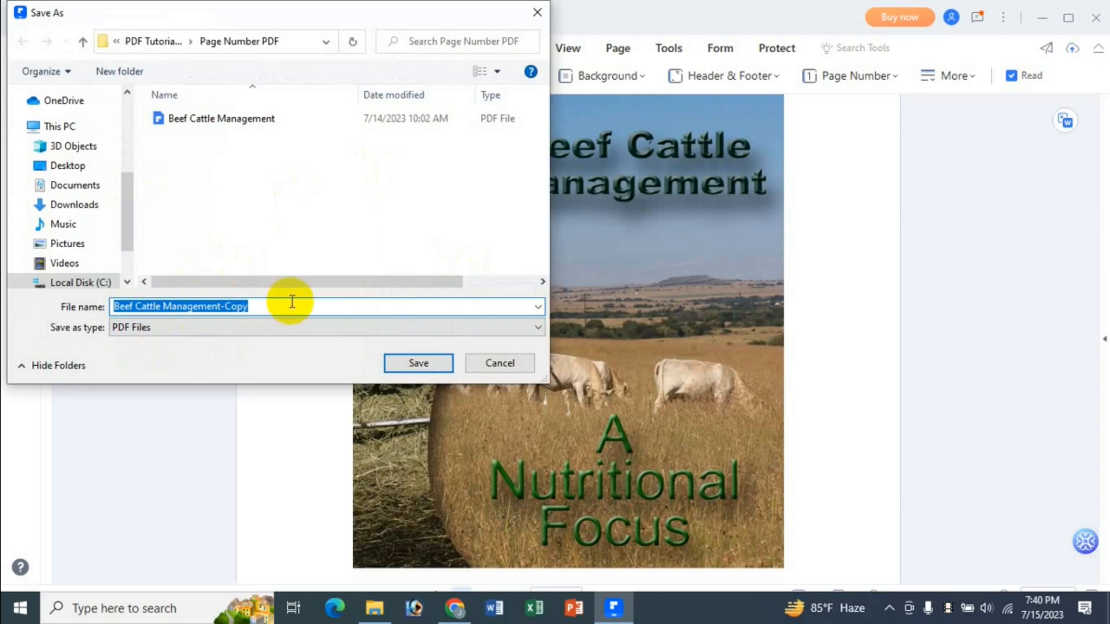
click(272, 306)
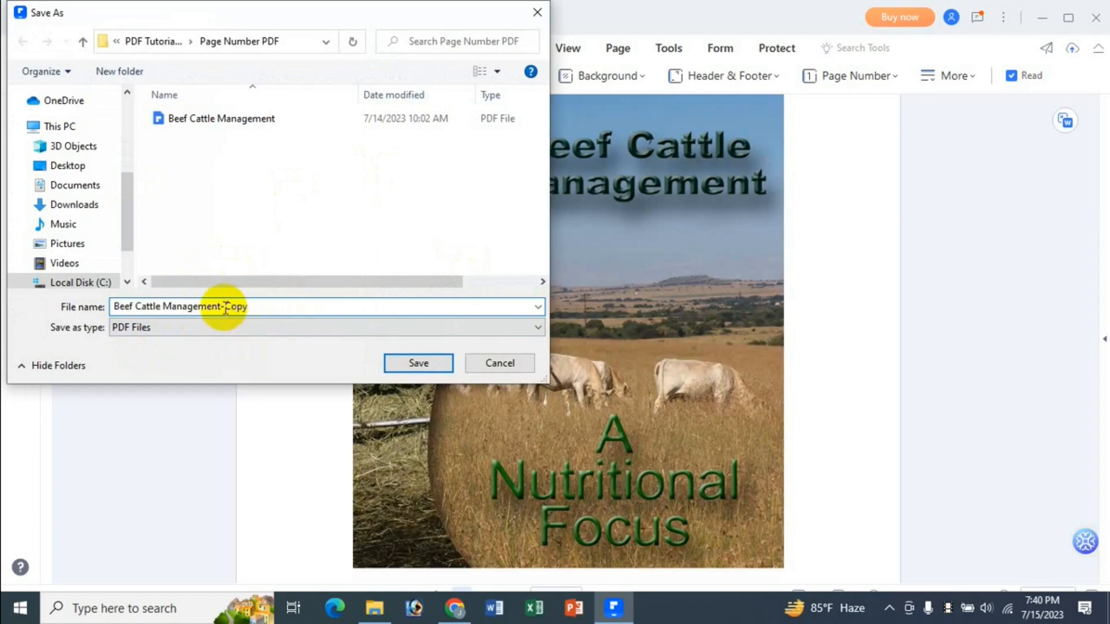
drag(226, 307, 311, 294)
key(BackSpace)
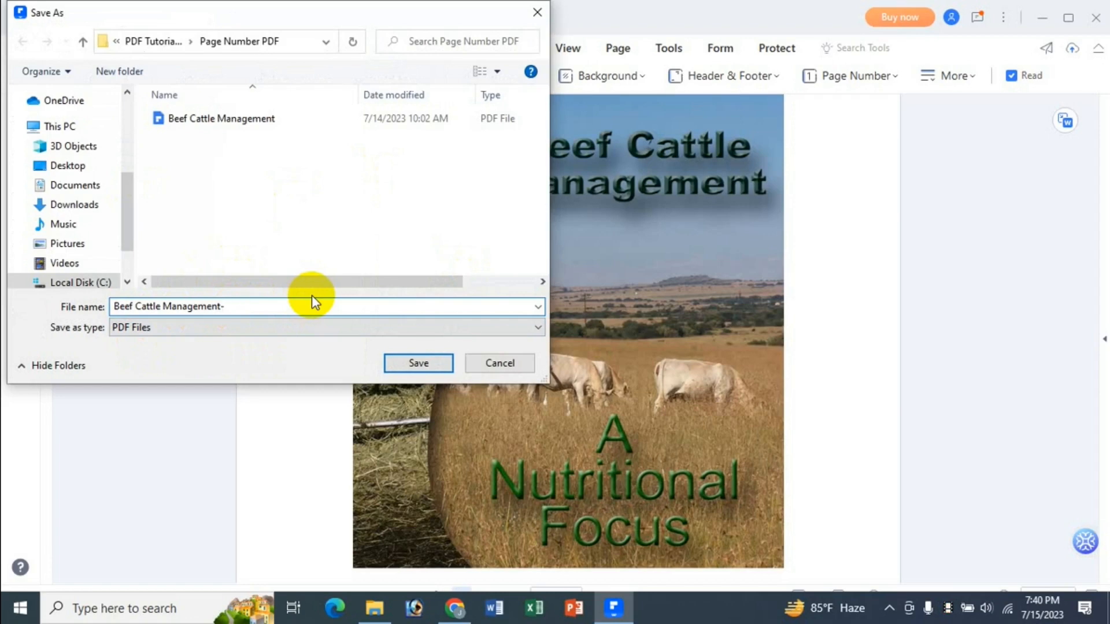
text(jaism flkndfdsfds)
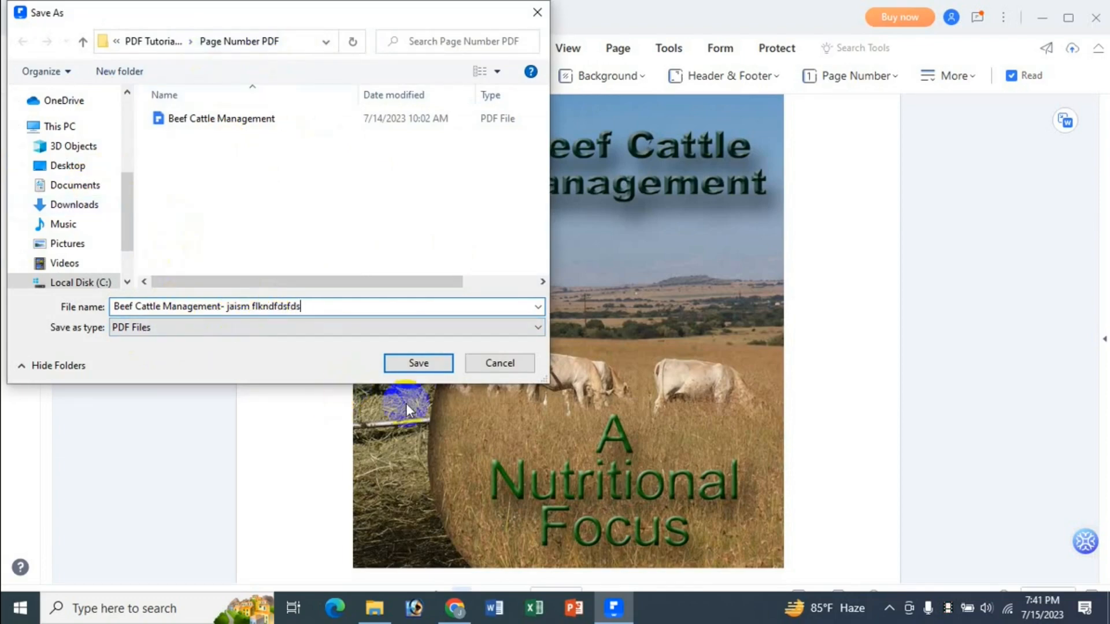
click(418, 364)
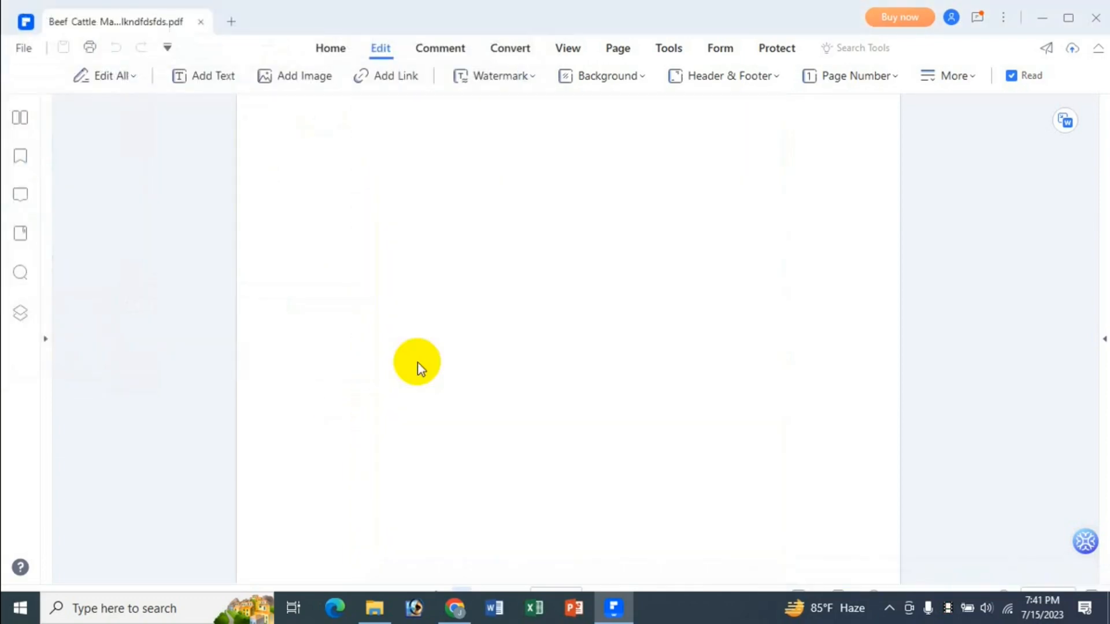
Step: Look through the pages of the saved copy and close PDFelement
scroll(808, 449, down, 7)
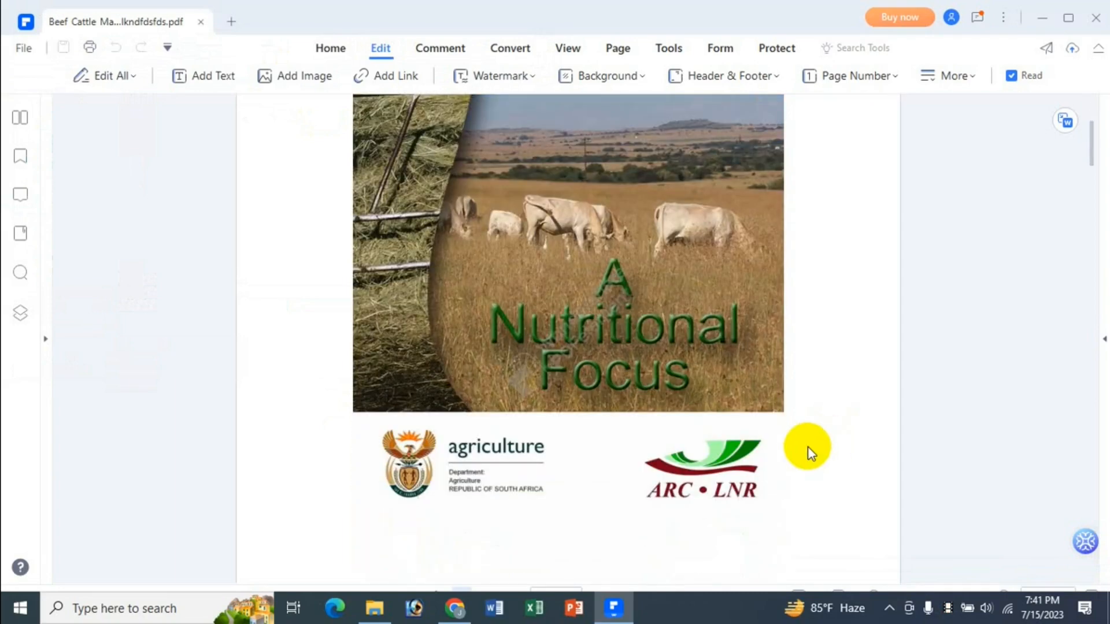
scroll(810, 509, down, 10)
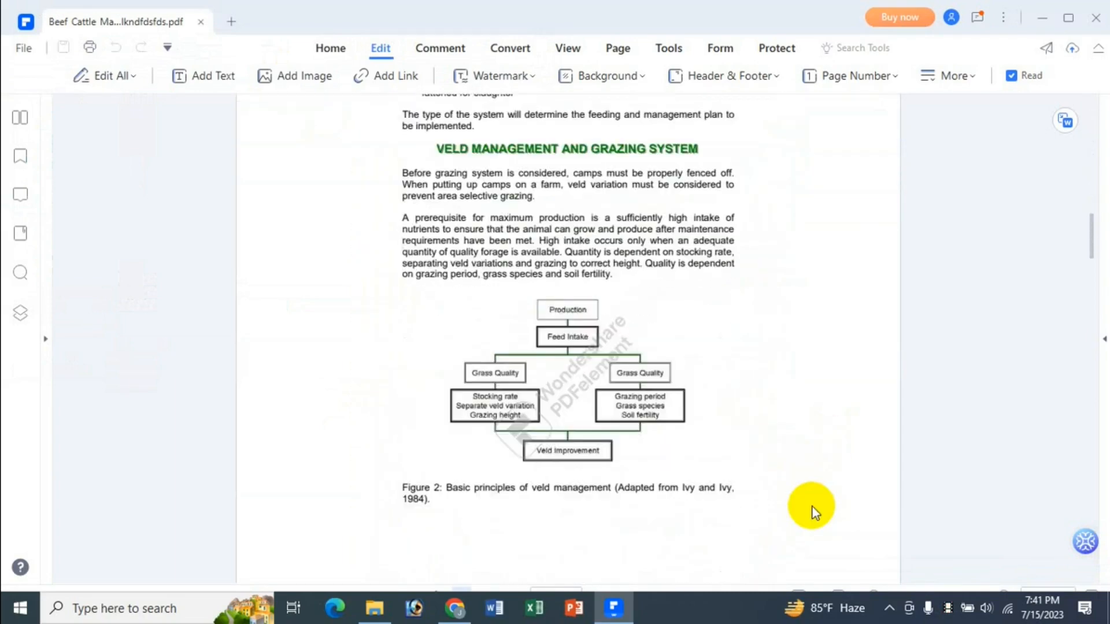
click(1094, 17)
Step: Switch to File Explorer and select the newly saved copy in the Page Number PDF folder
click(374, 617)
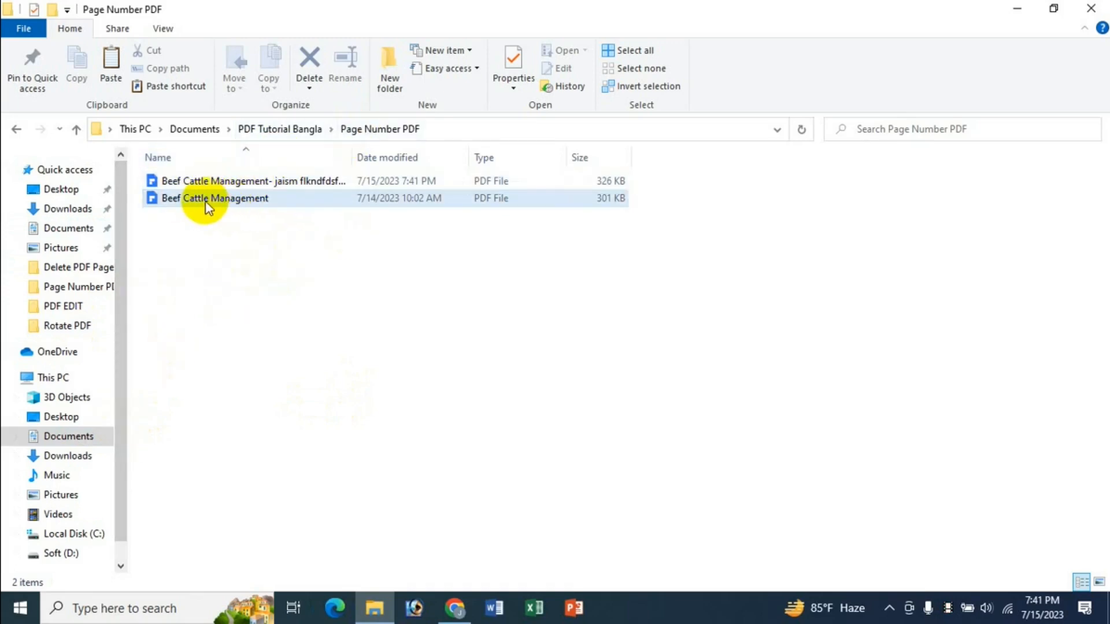
click(255, 181)
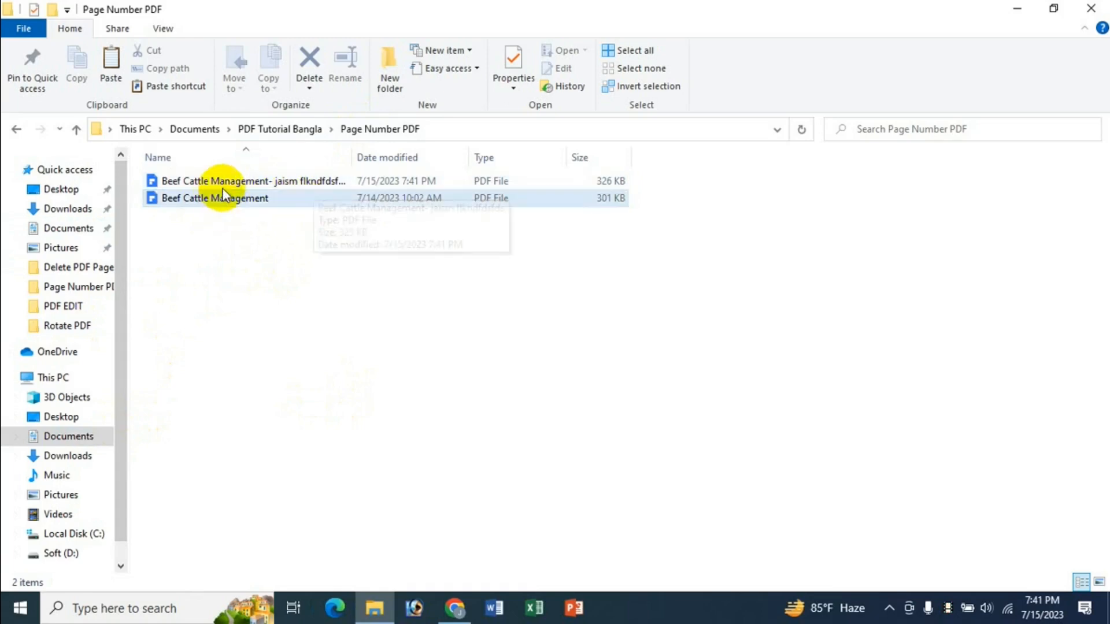
click(228, 182)
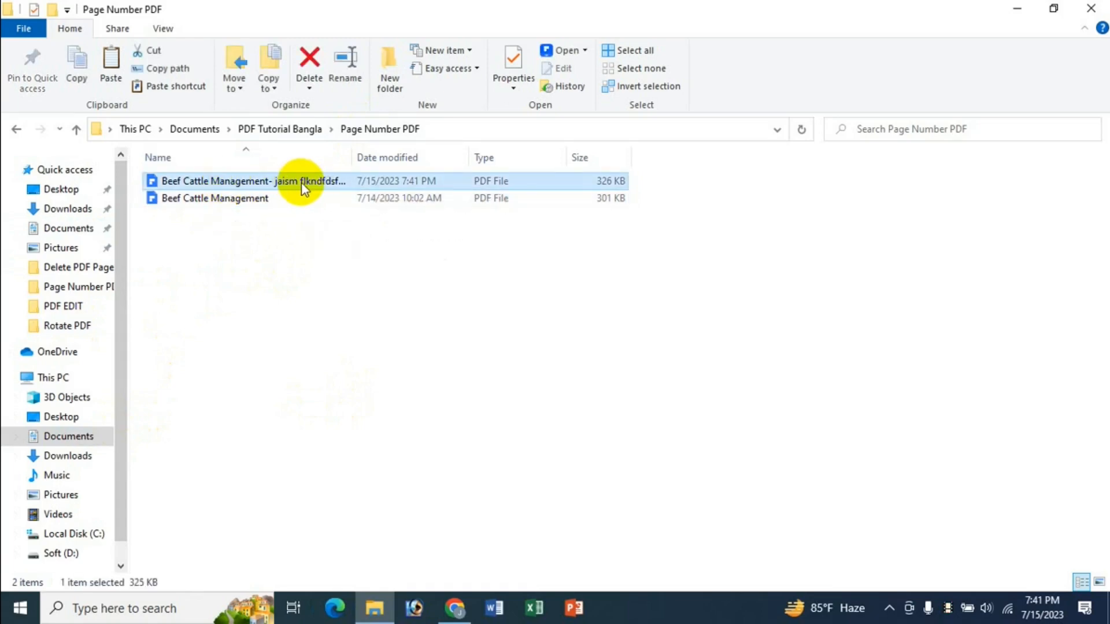
Step: Open the saved copy "Beef Cattle Management- jaism flkndfdsfds" from the Page Number PDF folder in a Chrome tab
click(467, 612)
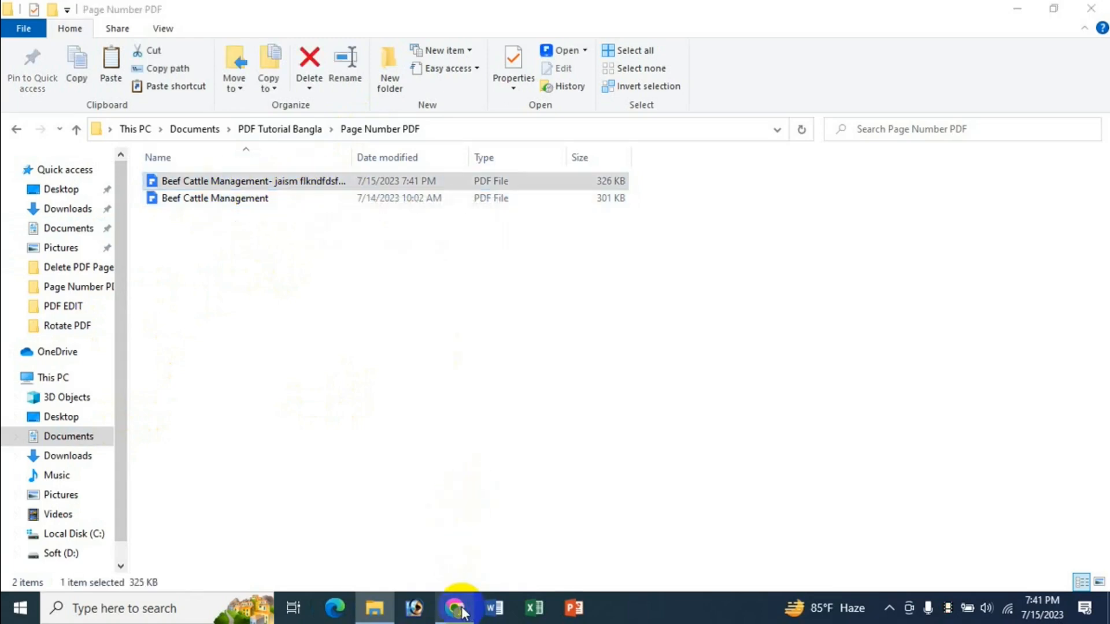
click(221, 14)
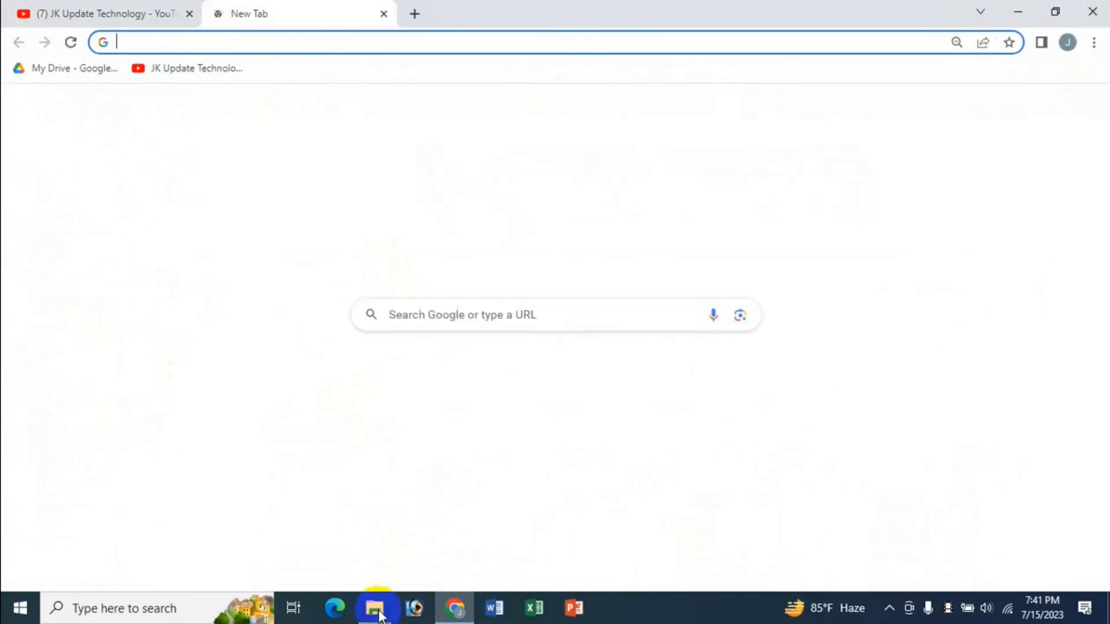
click(374, 608)
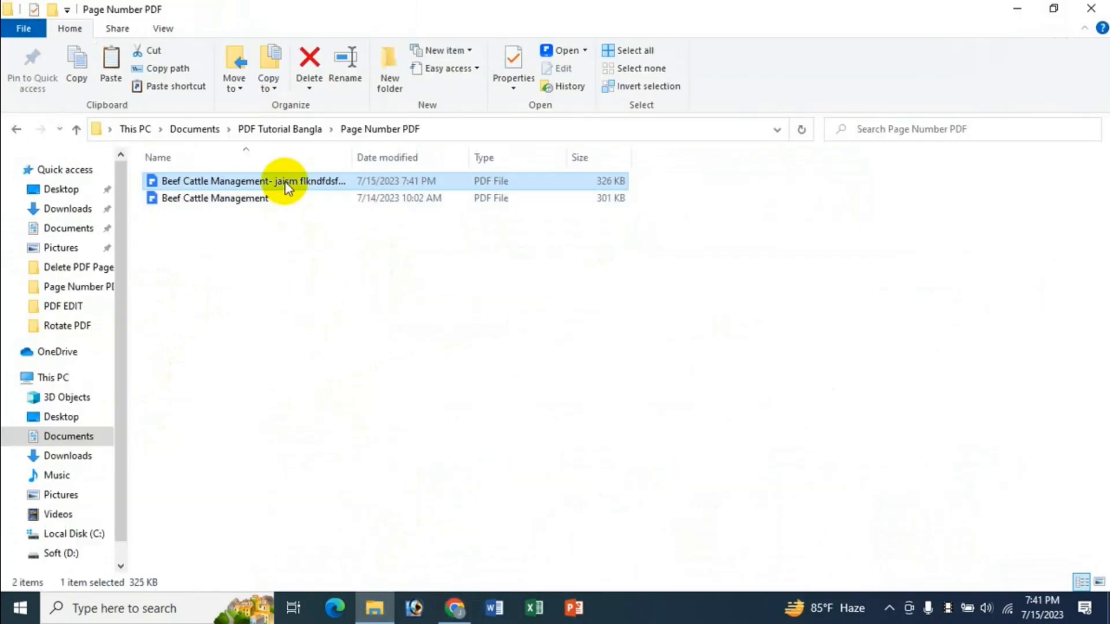
drag(285, 185, 294, 311)
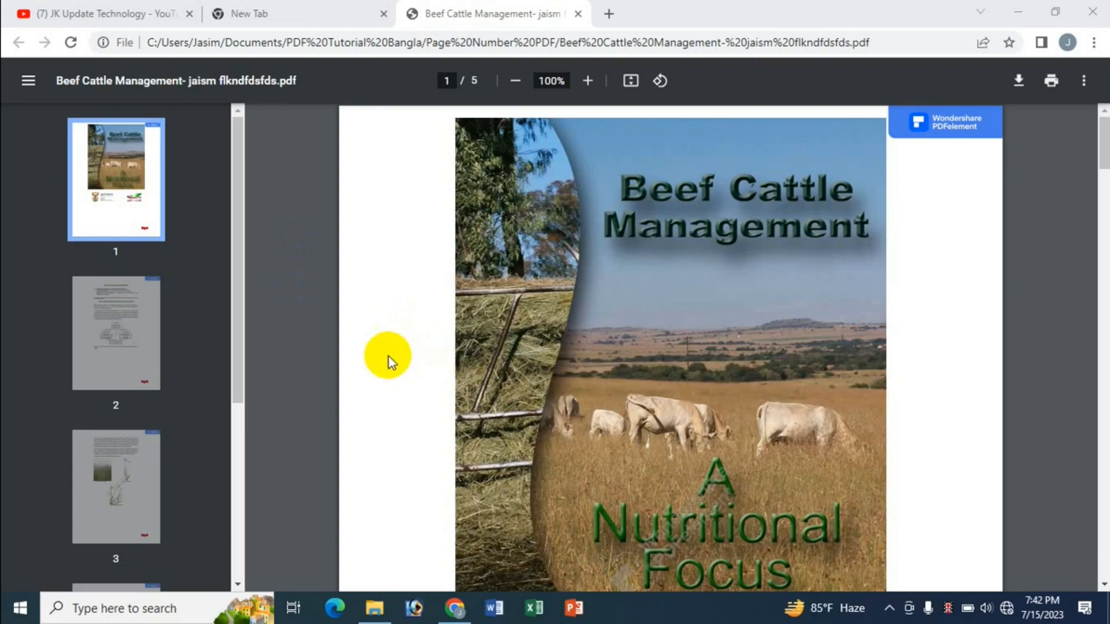
Step: Examine the page numbers at the bottom of all pages of the PDF and return to the cover
scroll(914, 376, down, 10)
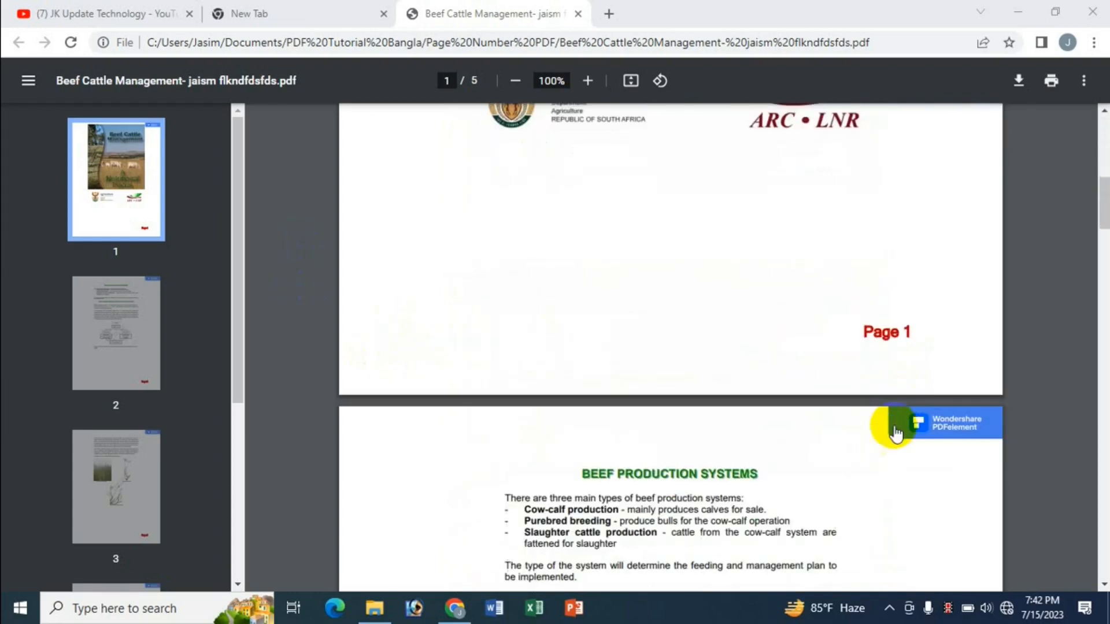
scroll(910, 359, down, 15)
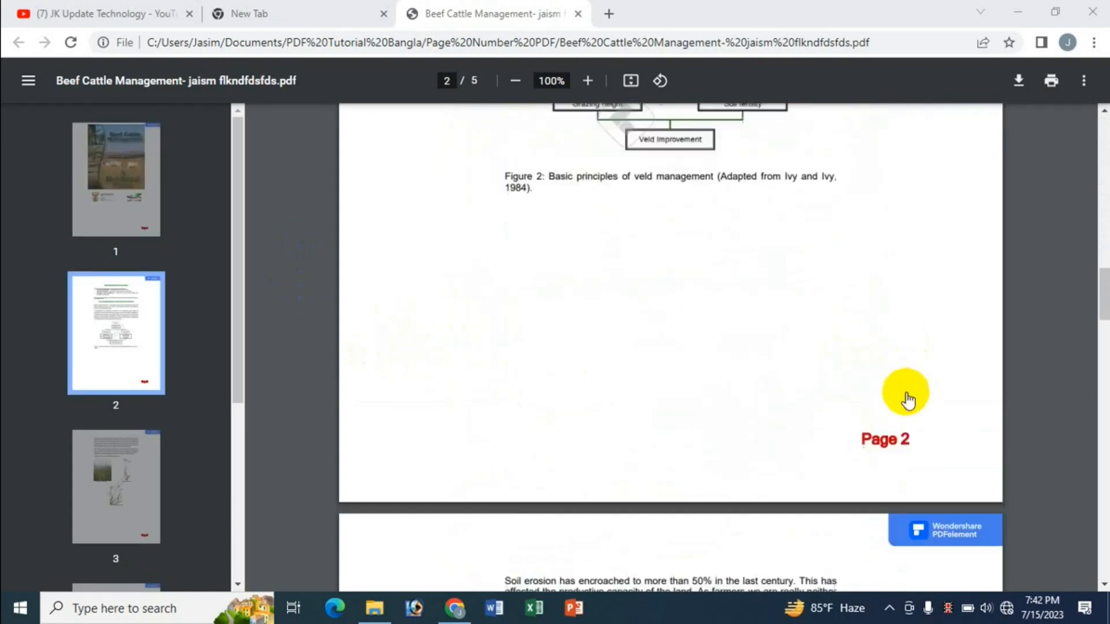
scroll(948, 446, down, 15)
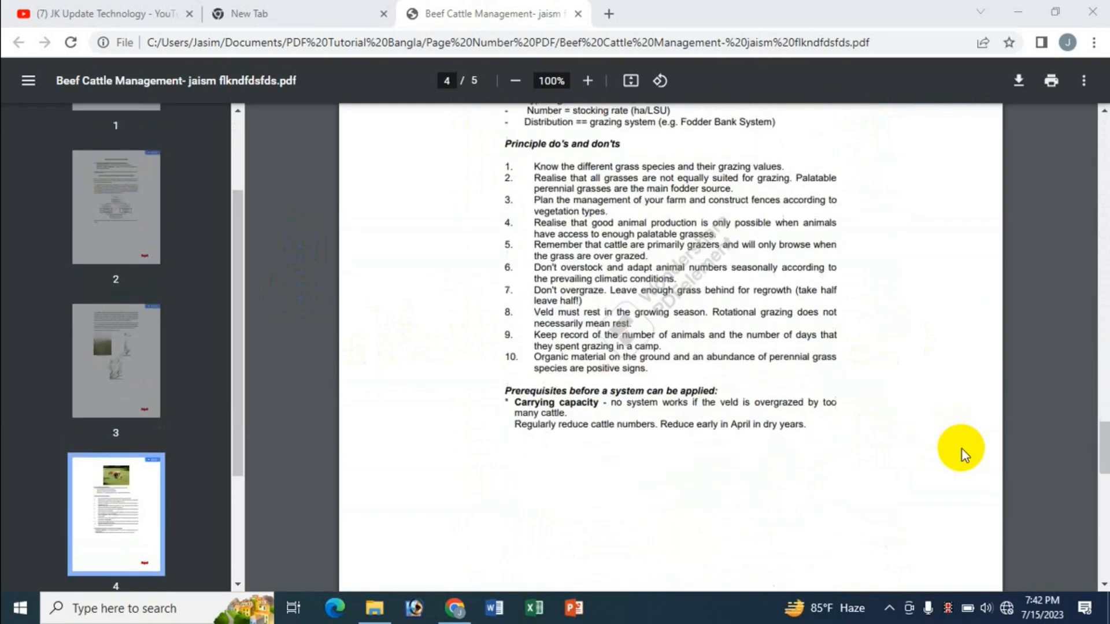
scroll(962, 450, down, 8)
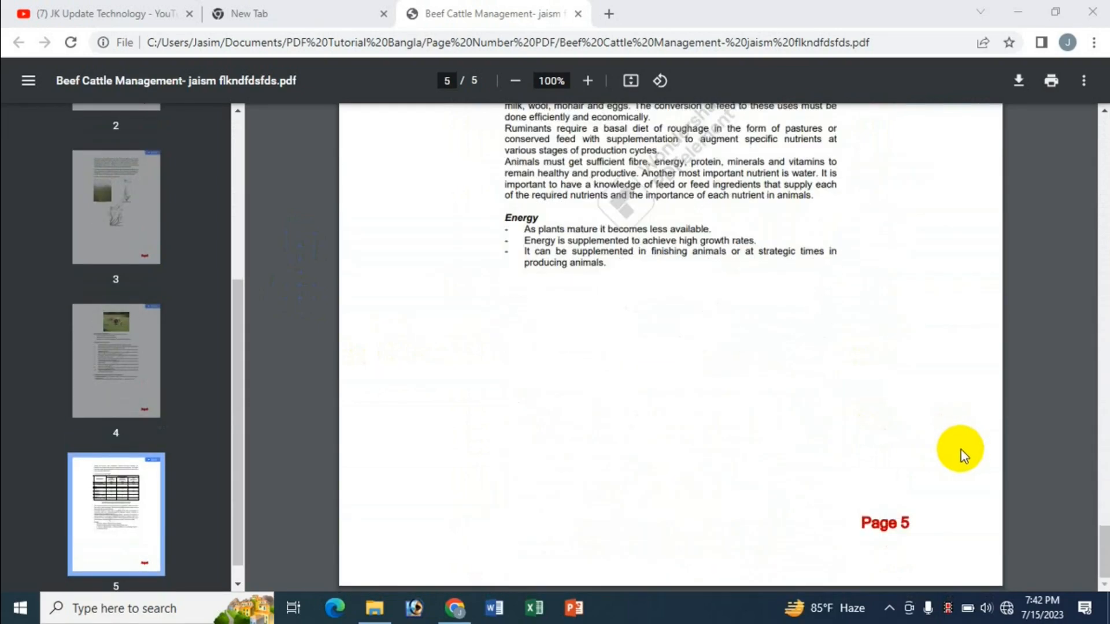
scroll(962, 450, up, 20)
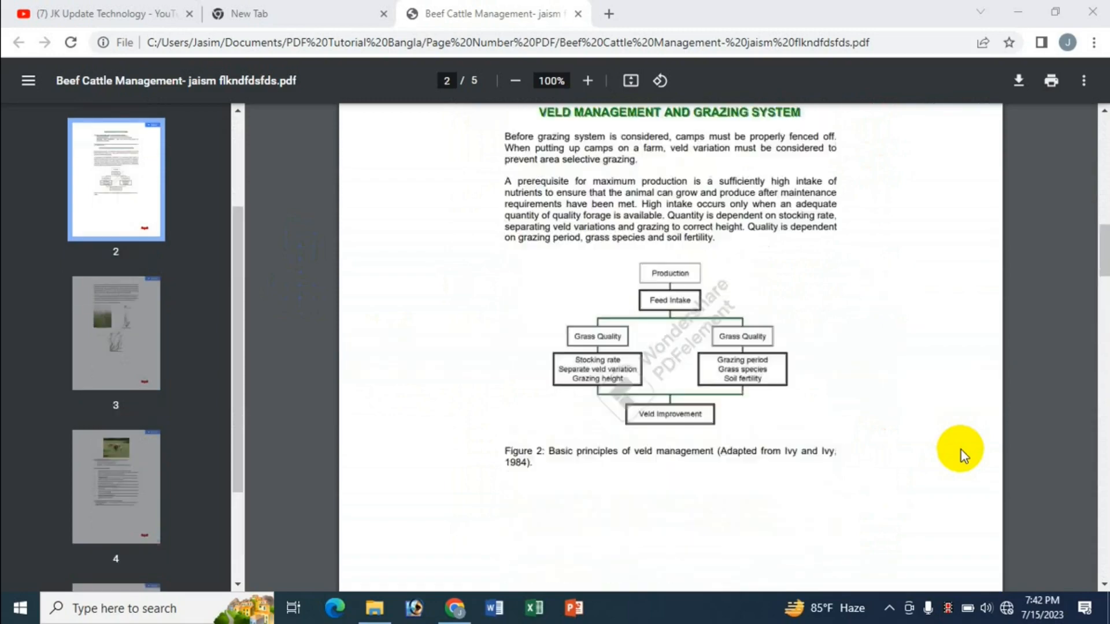
scroll(962, 450, up, 10)
click(489, 338)
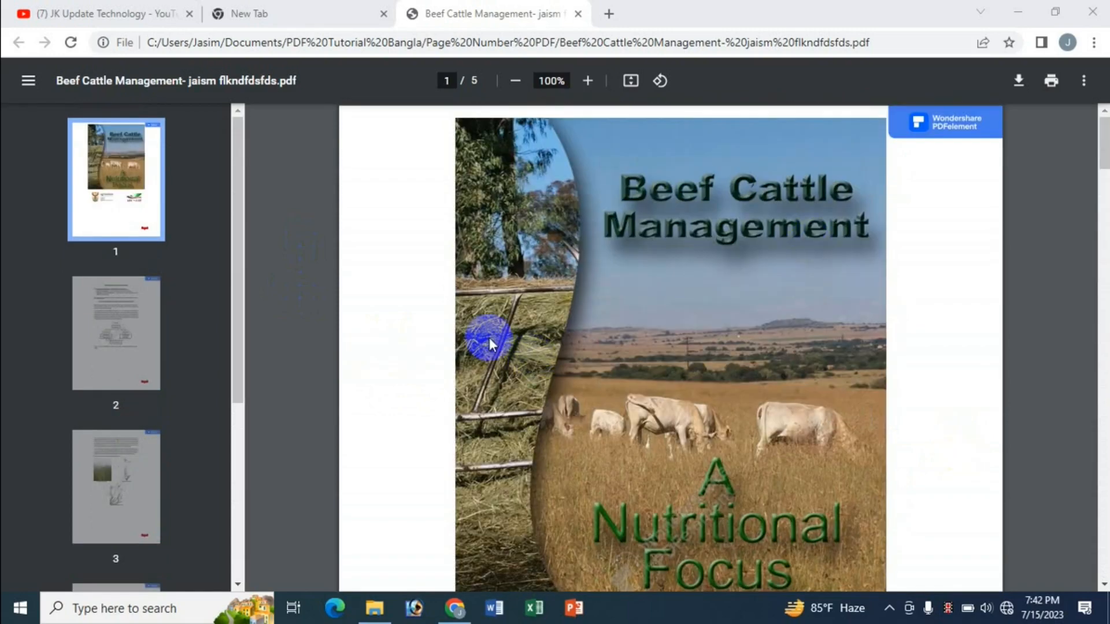